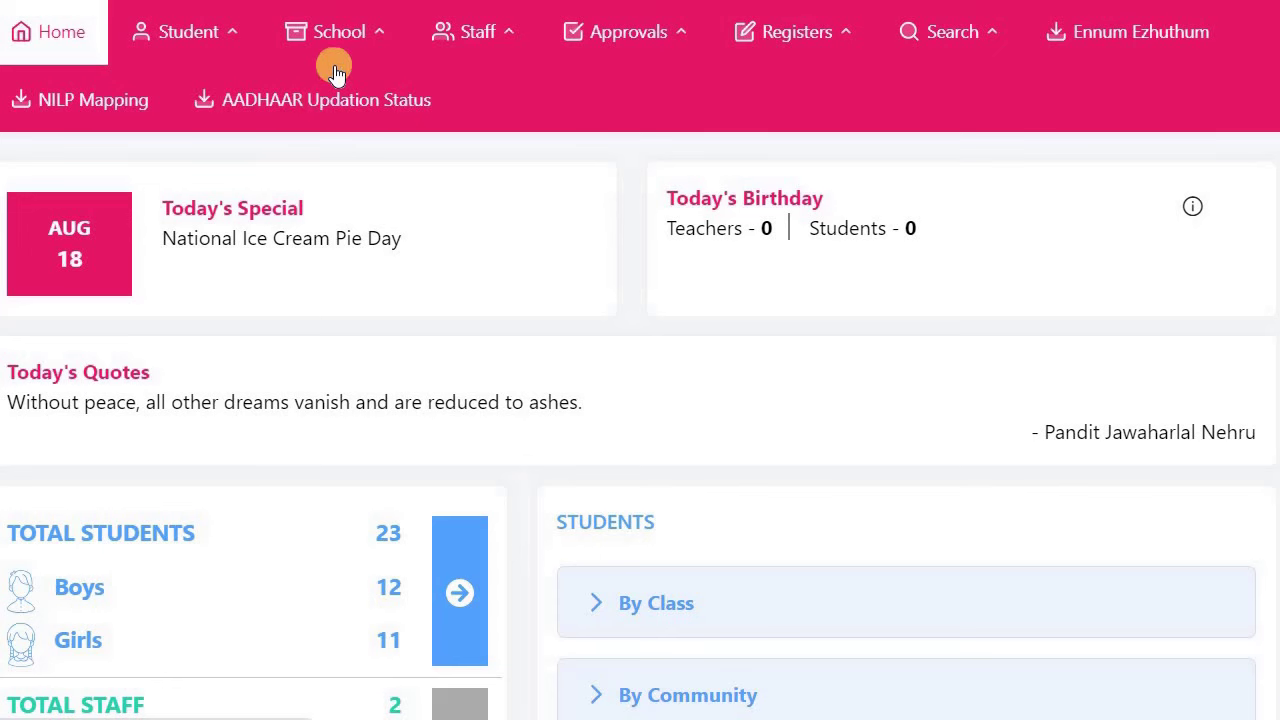
# - Open the school's SMC Reconstitution 2024 - 26 page and start adding a member
pyautogui.click(342, 34)
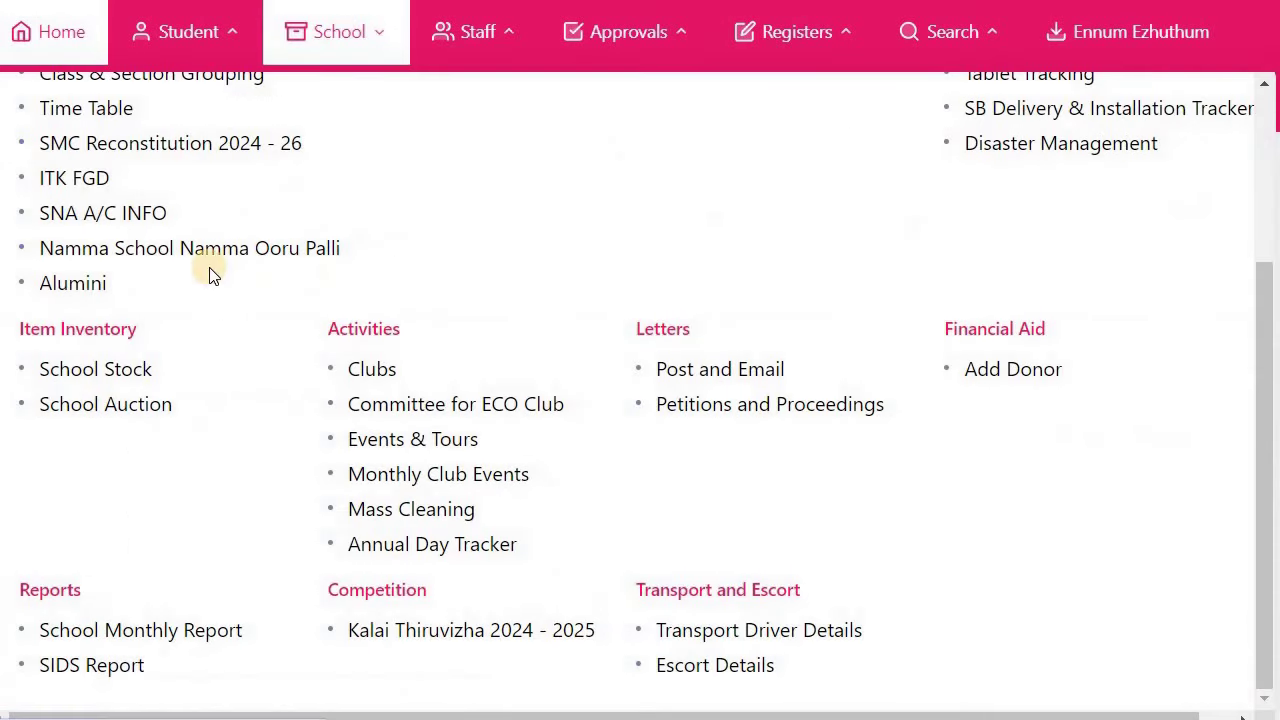
pyautogui.click(272, 150)
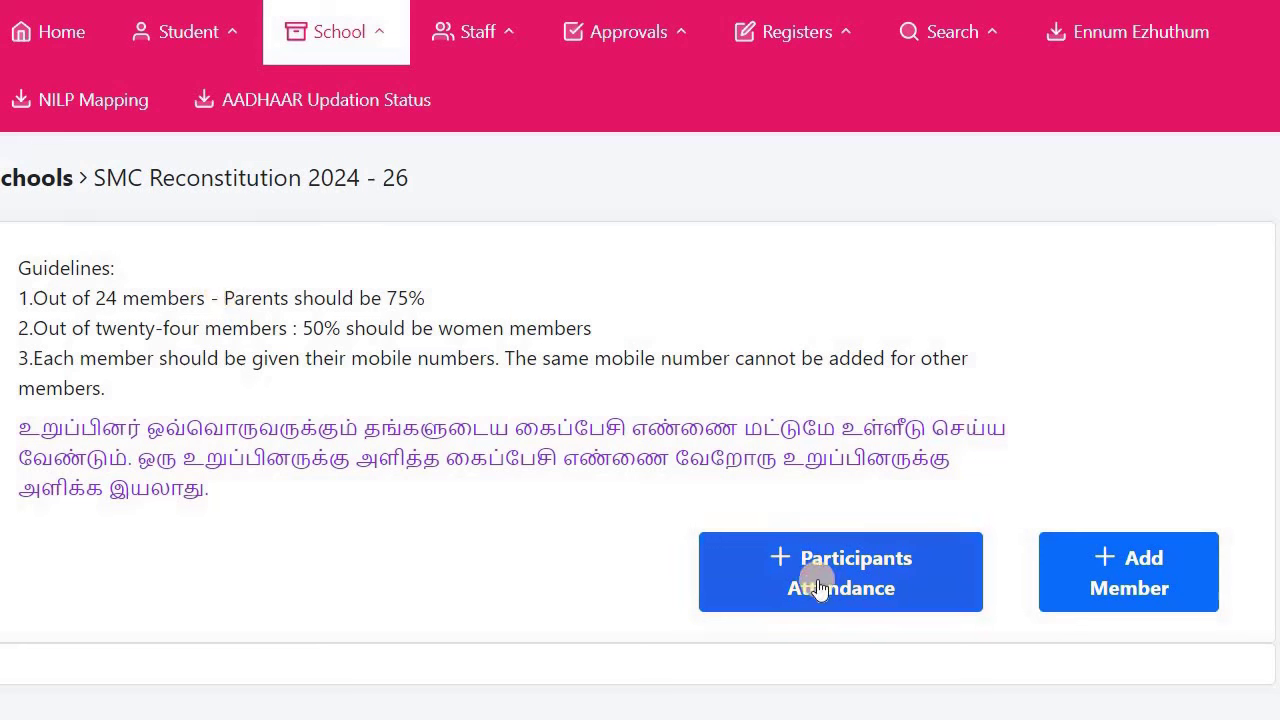
pyautogui.click(1143, 585)
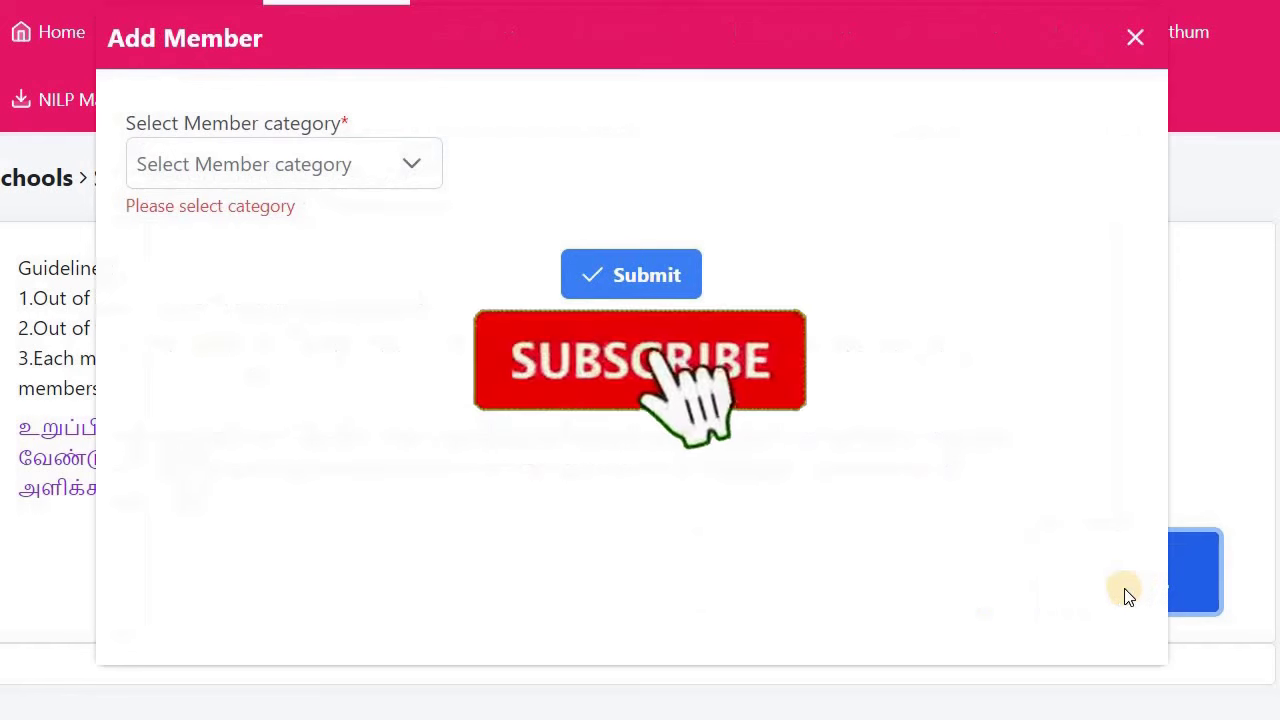
# - Look through the available member categories and choose Chairperson for the new member
pyautogui.click(247, 168)
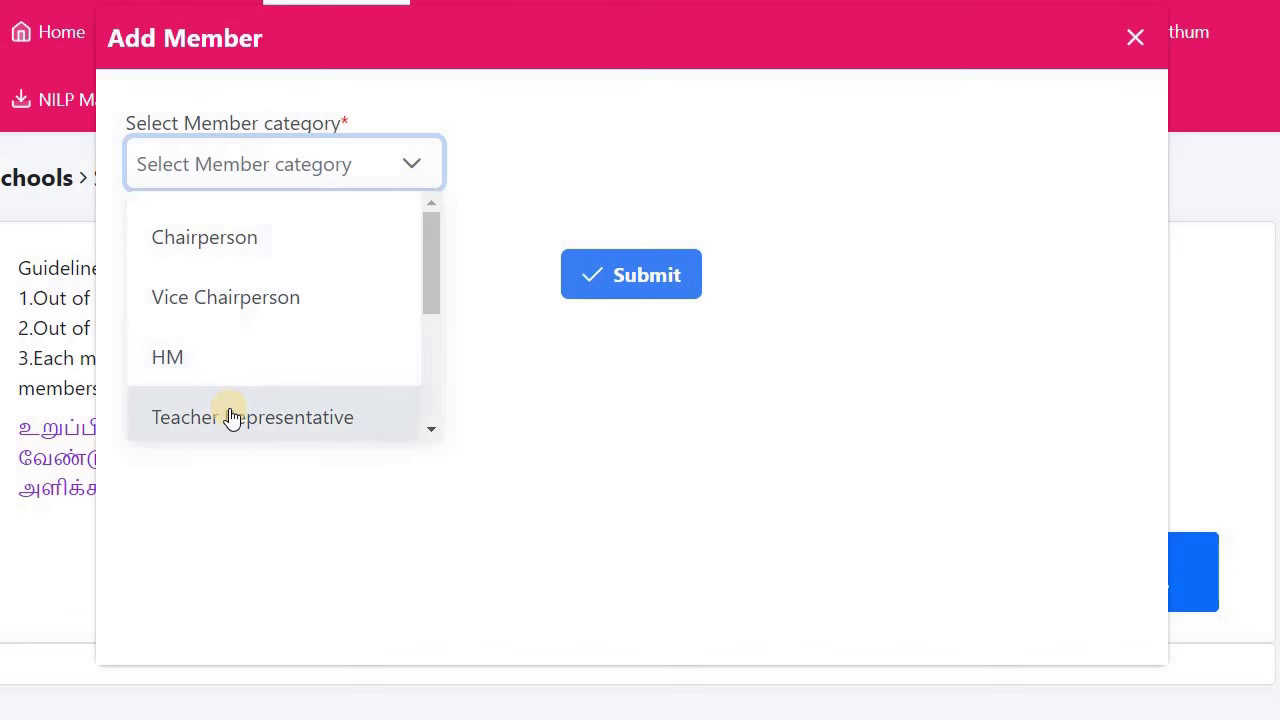
pyautogui.click(432, 297)
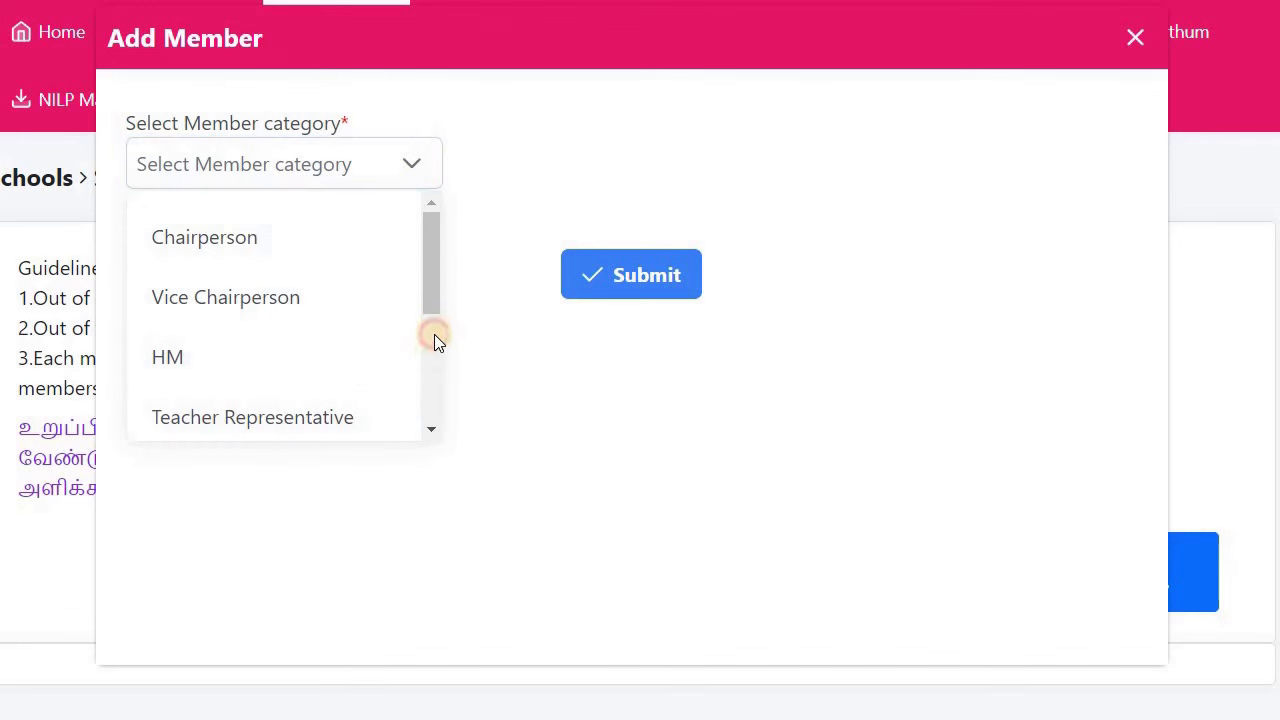
pyautogui.click(417, 260)
pyautogui.moveTo(423, 291); pyautogui.dragTo(406, 388)
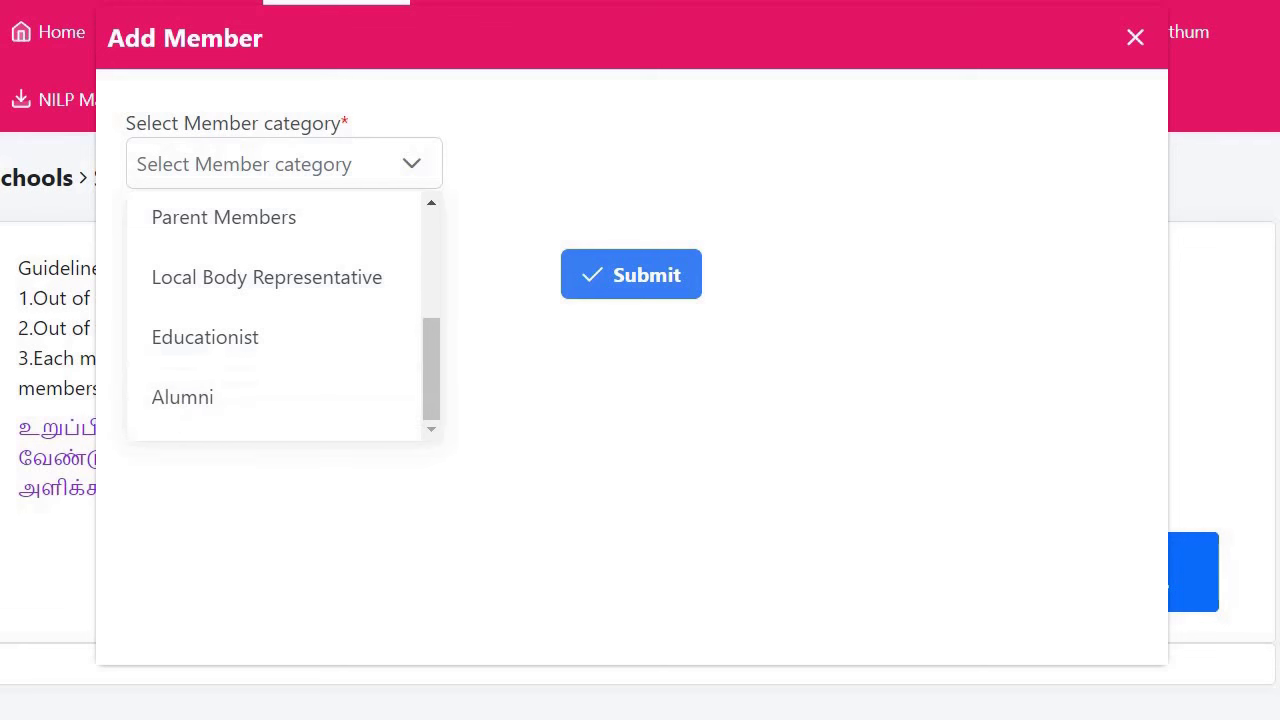
pyautogui.scroll(3, 171, 366)
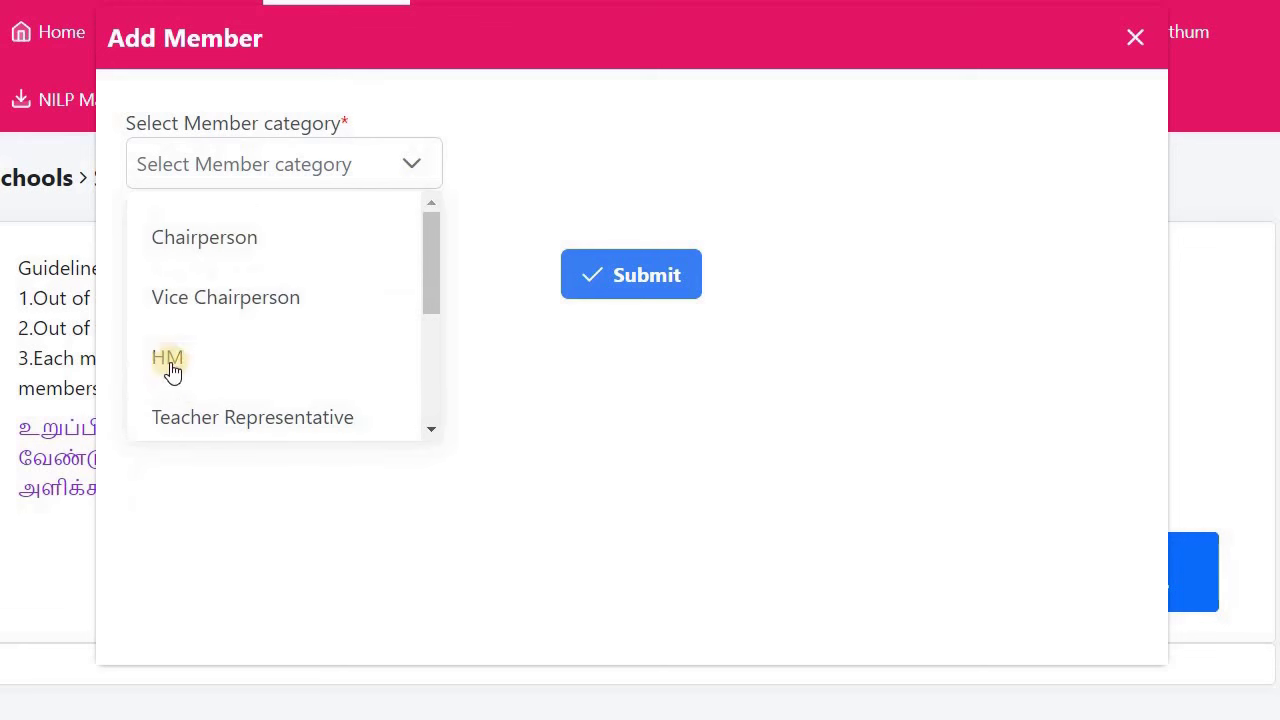
pyautogui.click(206, 247)
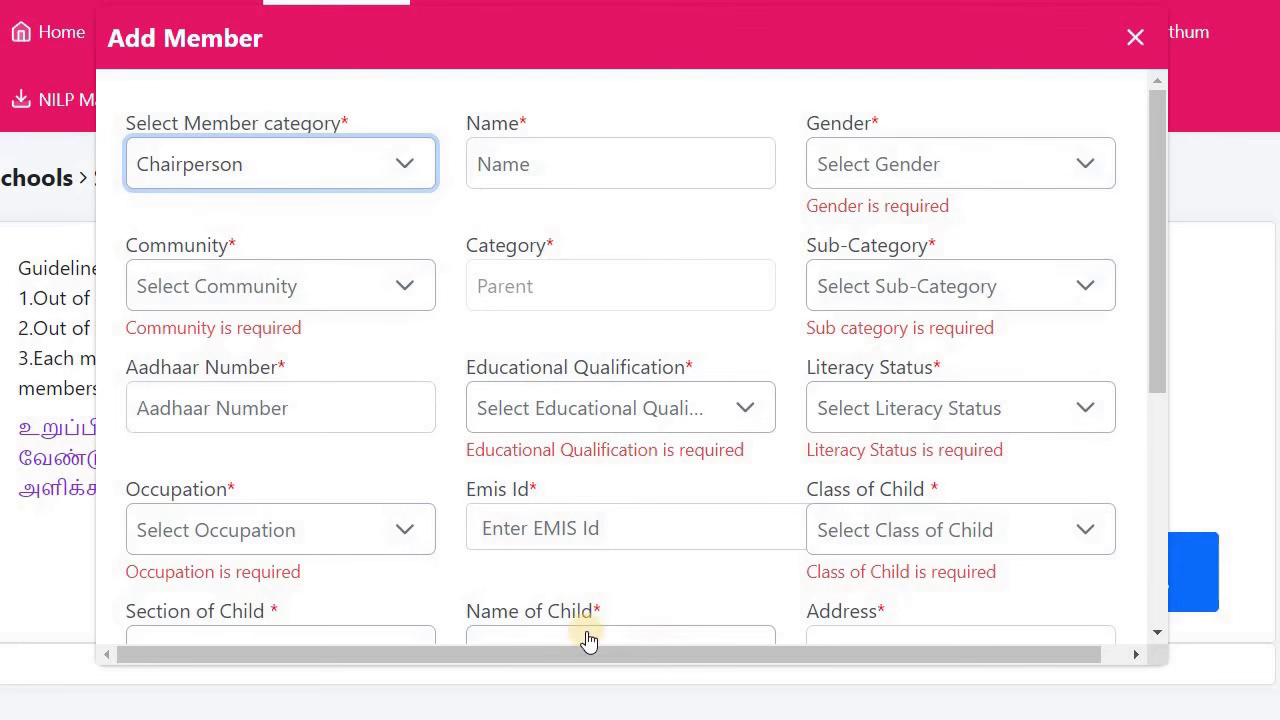
# - Fill in the child's EMIS ID in the Chairperson form and check the remaining fields down to the photograph upload
pyautogui.moveTo(1161, 372); pyautogui.dragTo(597, 469)
pyautogui.click(566, 371)
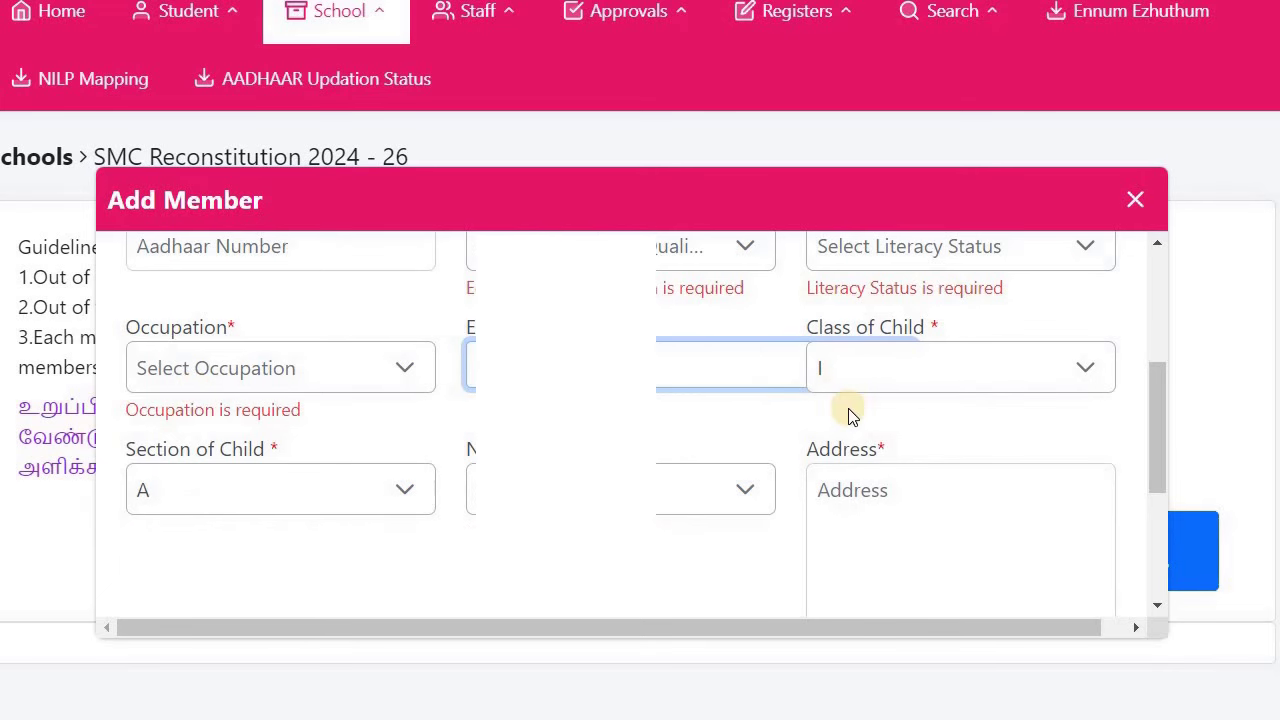
pyautogui.click(1149, 545)
pyautogui.click(1148, 548)
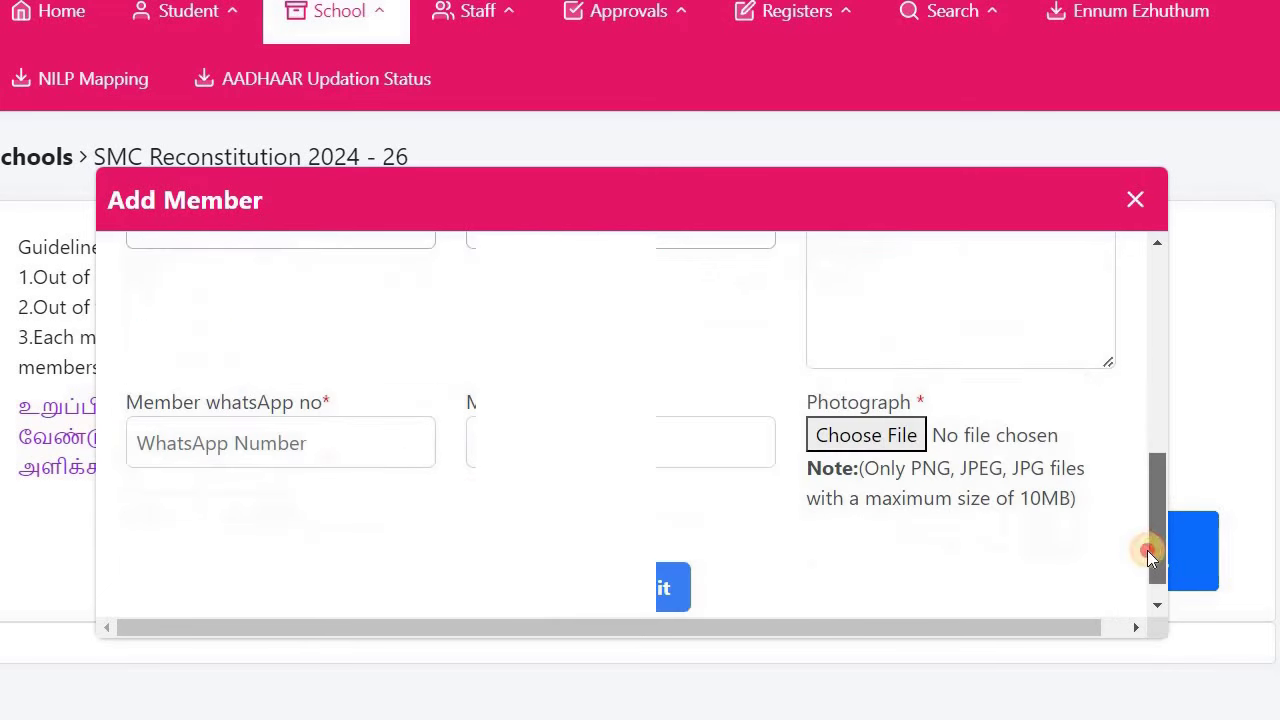
# - Review the Chairperson form's fields from the beginning, including the gender options, occupation and child details
pyautogui.scroll(10, 1171, 303)
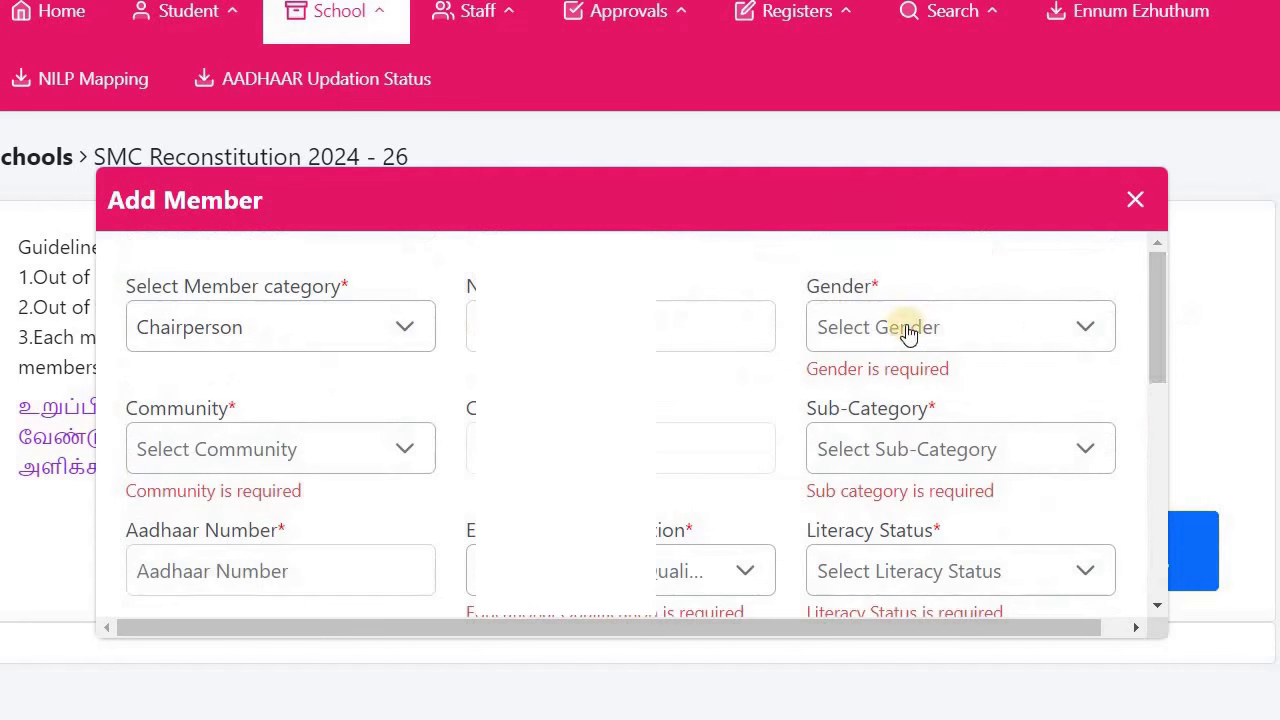
pyautogui.click(870, 338)
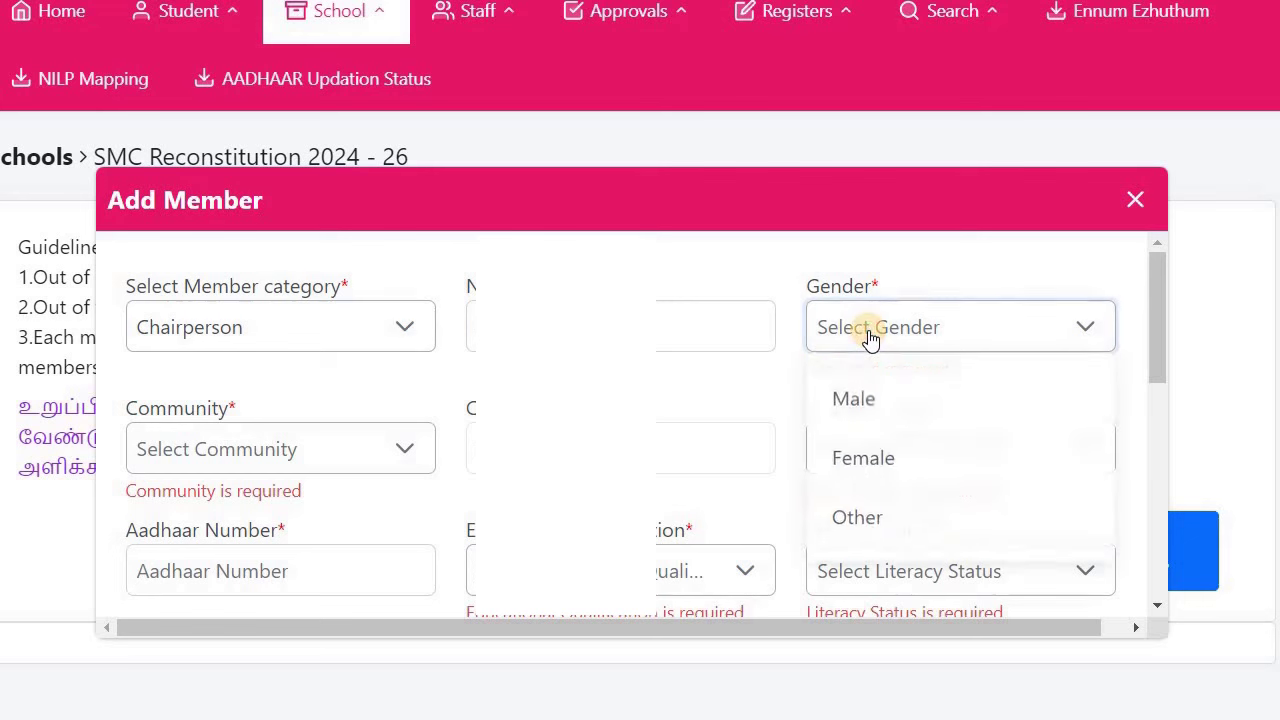
pyautogui.click(707, 401)
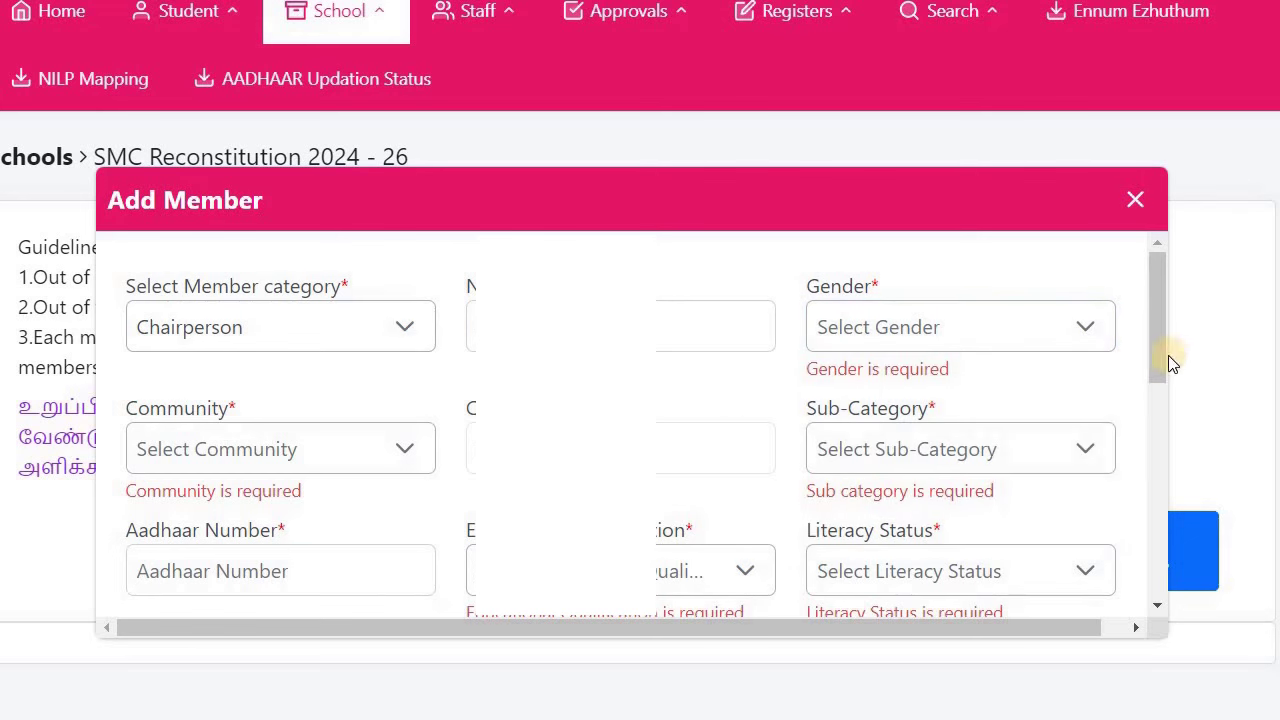
pyautogui.scroll(-3, 1160, 365)
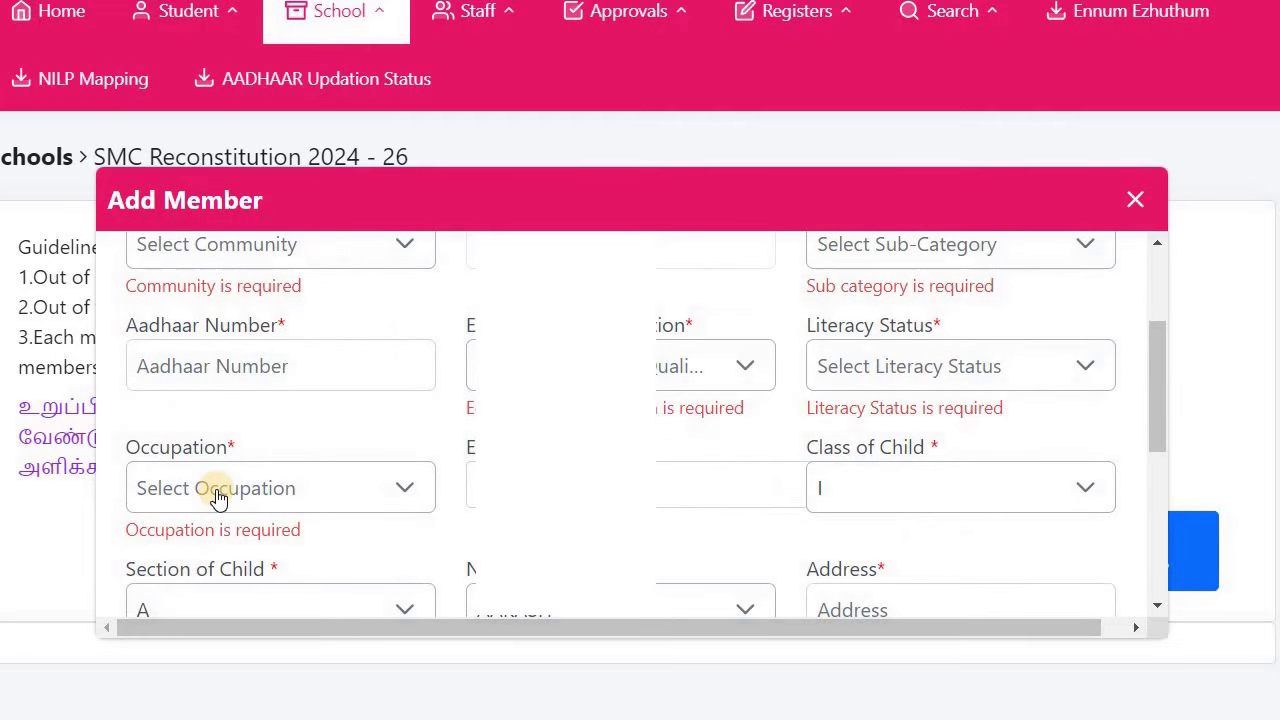
pyautogui.moveTo(1157, 409); pyautogui.dragTo(1154, 514)
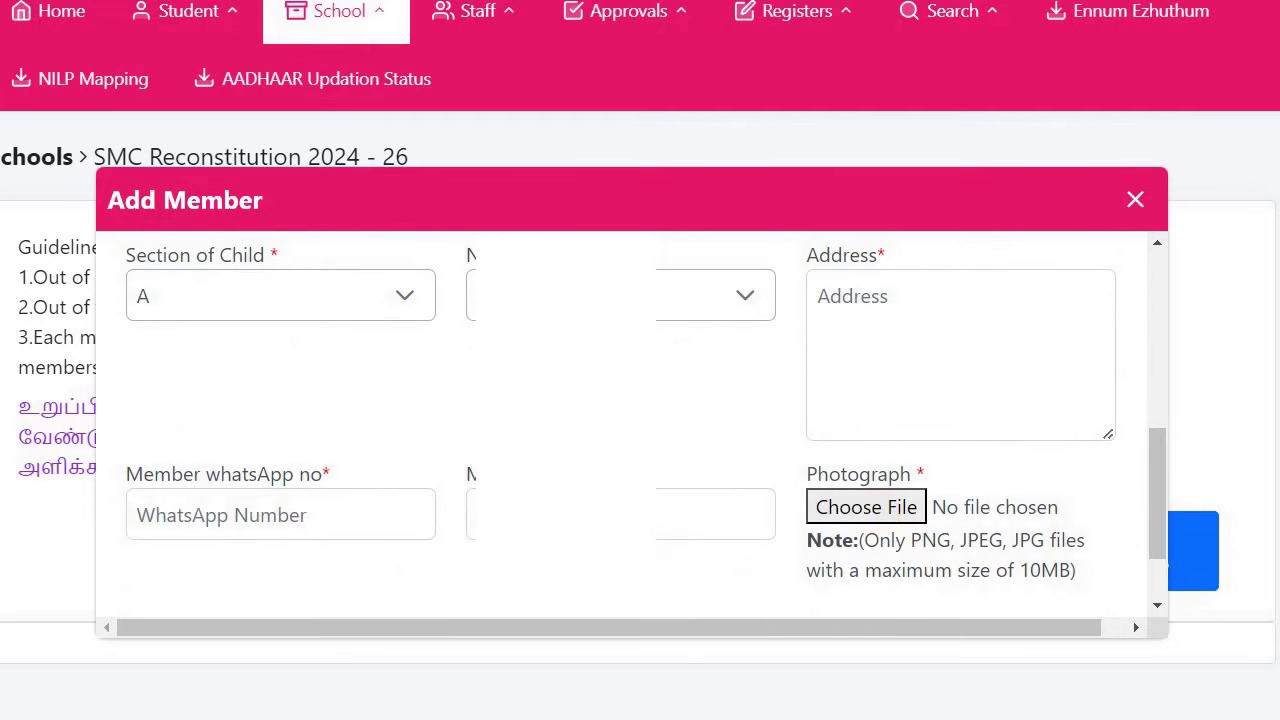
# - Examine the Chairperson form's WhatsApp number, mobile number and photograph fields, and try to submit the form
pyautogui.click(330, 514)
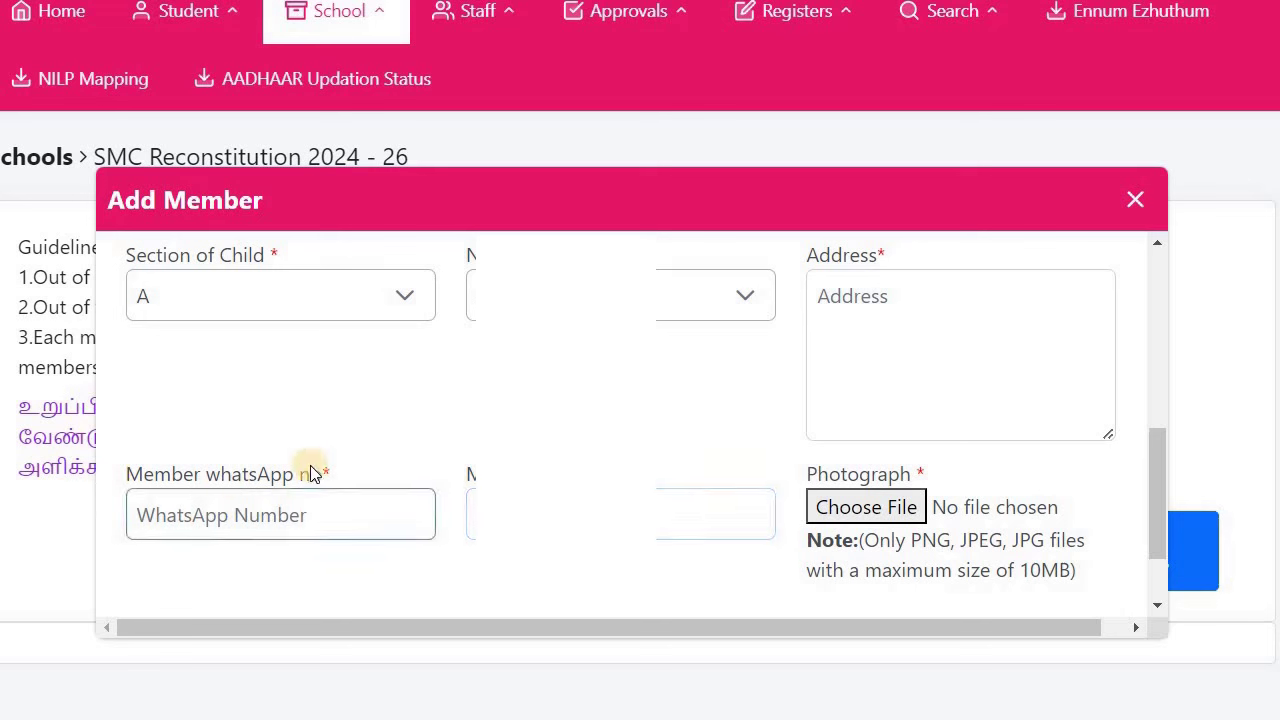
pyautogui.click(470, 492)
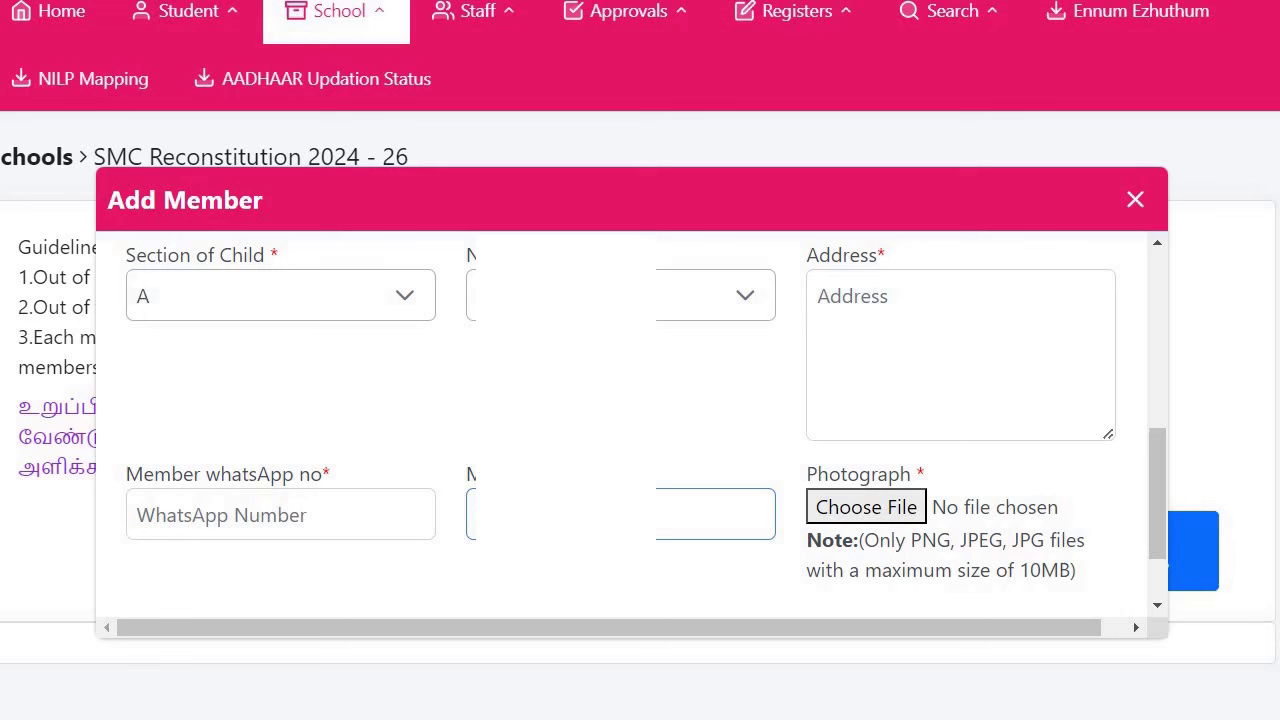
pyautogui.click(330, 500)
pyautogui.moveTo(331, 466); pyautogui.dragTo(300, 449)
pyautogui.click(344, 484)
pyautogui.click(320, 515)
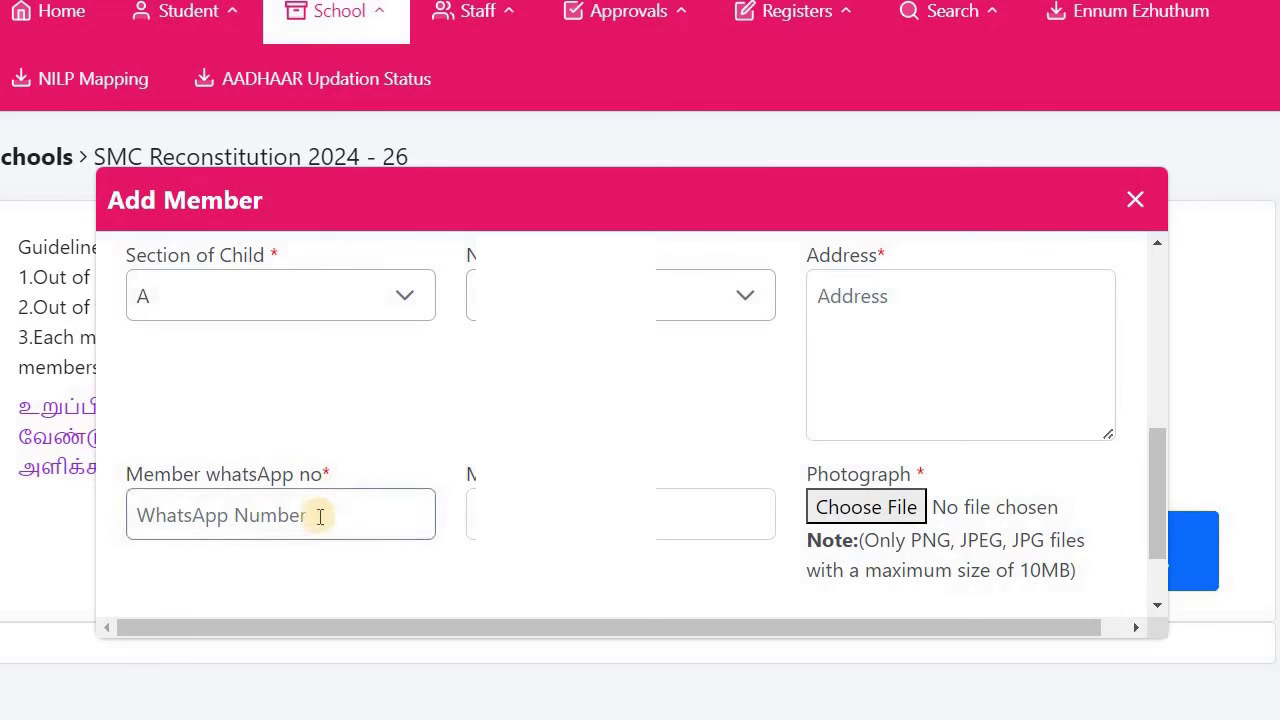
pyautogui.click(1114, 514)
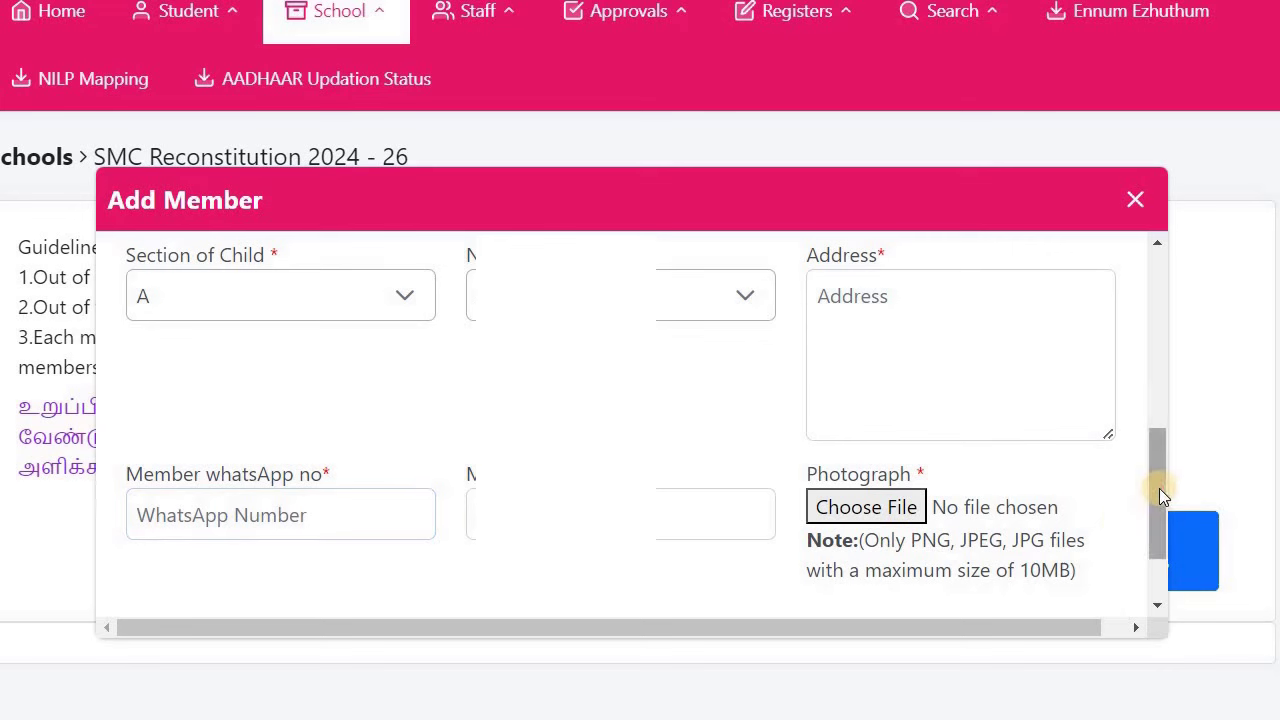
pyautogui.scroll(-1, 1155, 500)
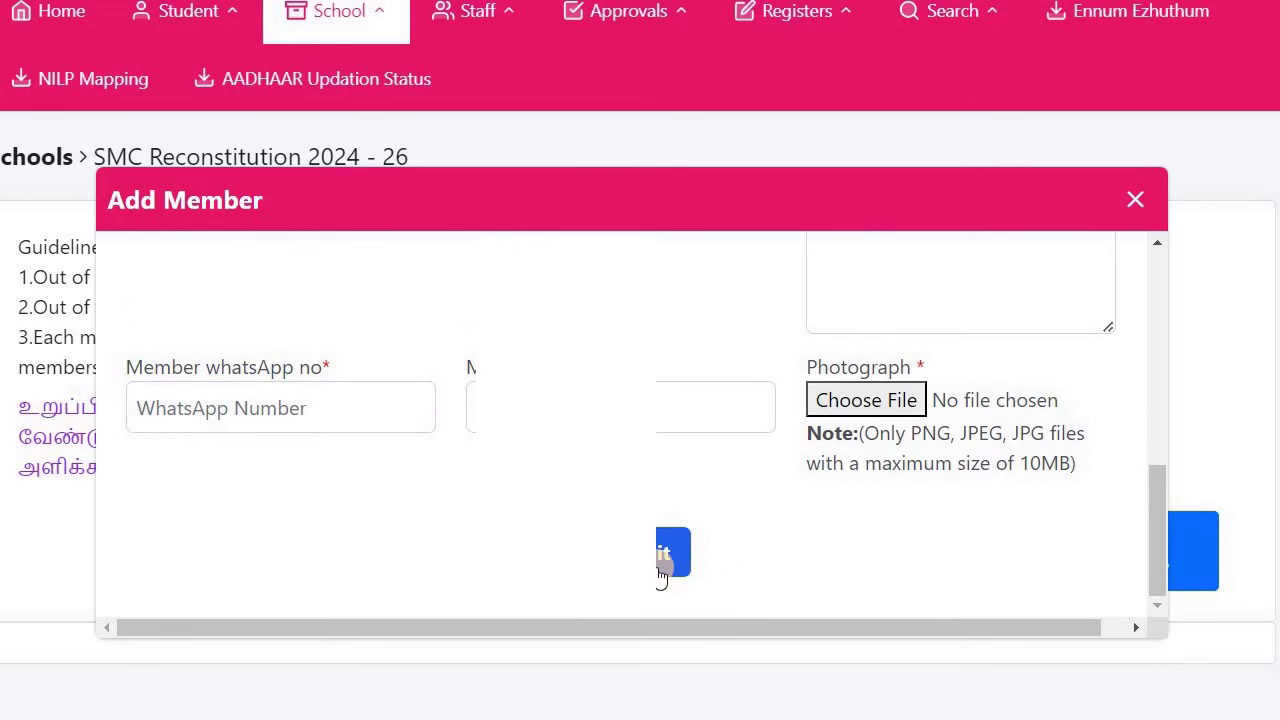
pyautogui.click(660, 576)
# - Start a new member entry and choose HM as the member category
pyautogui.click(1114, 549)
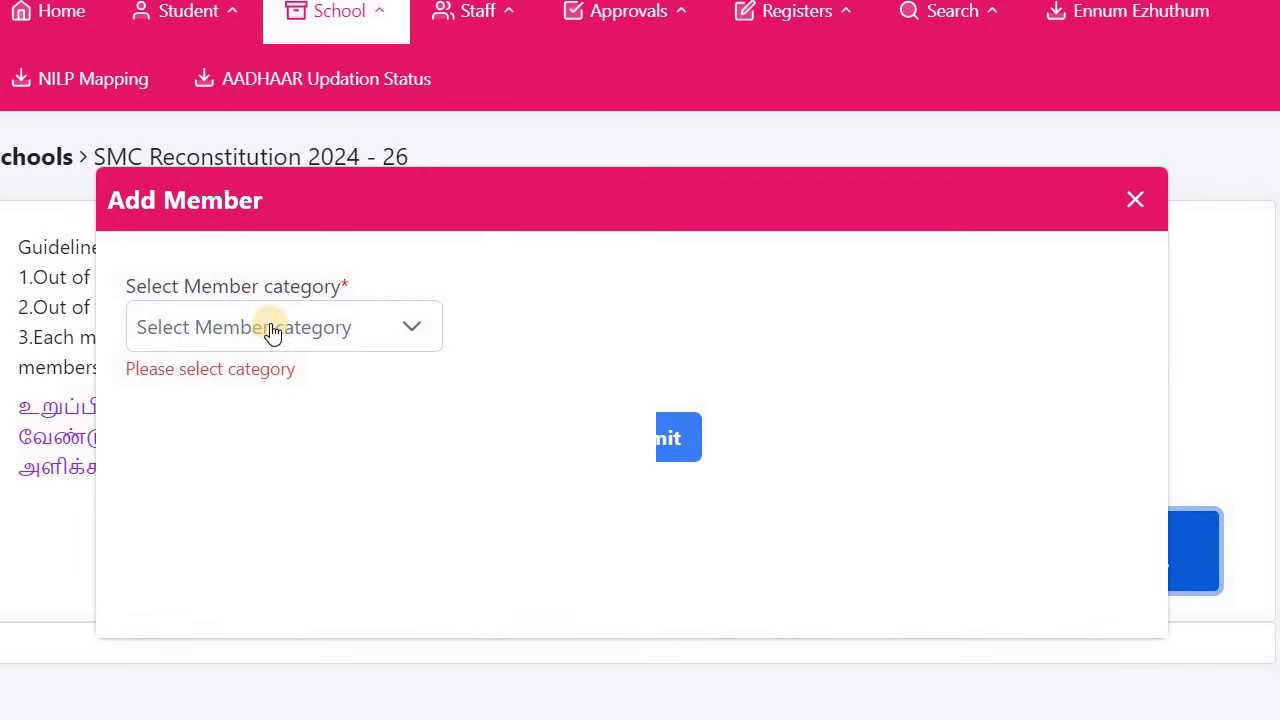
pyautogui.click(272, 330)
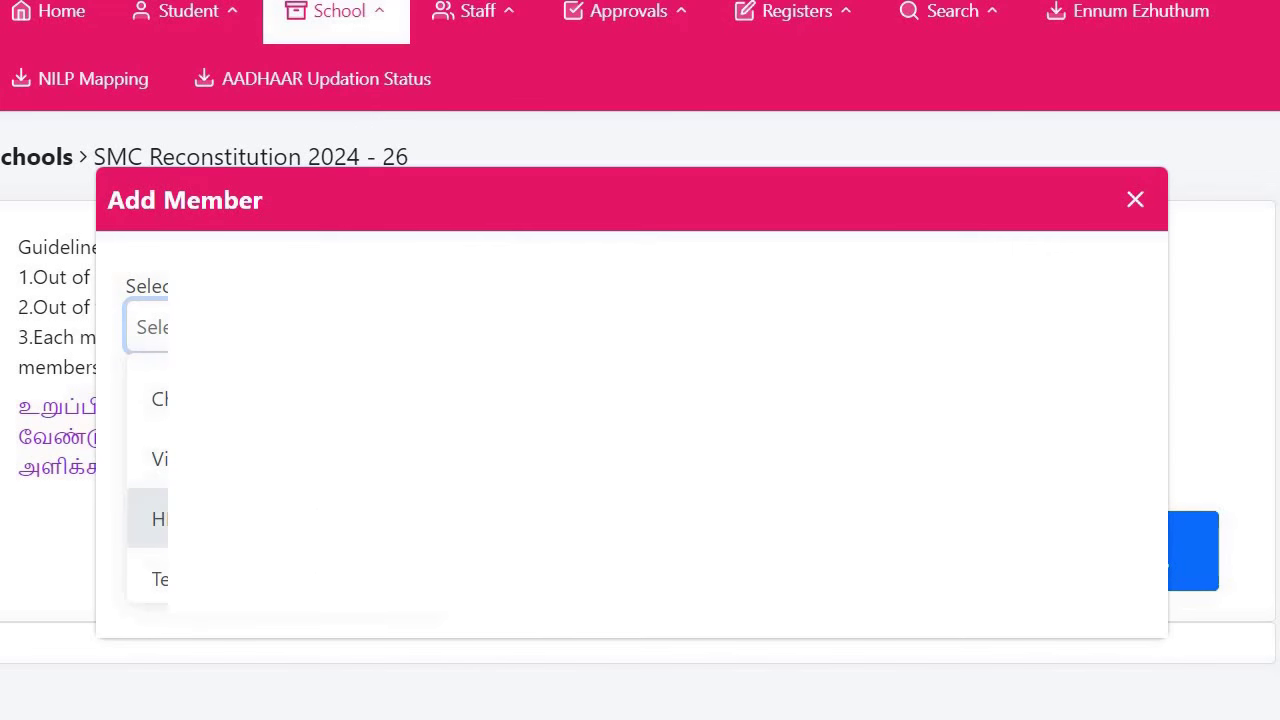
pyautogui.click(148, 518)
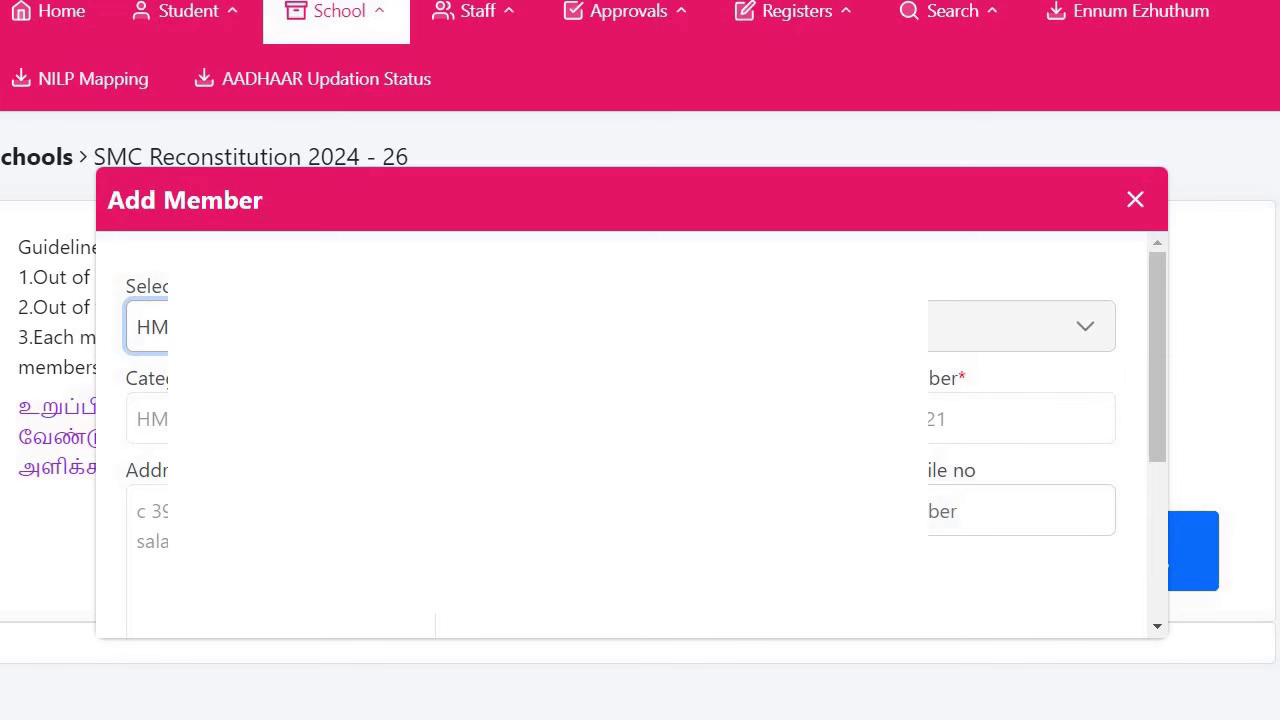
pyautogui.click(929, 414)
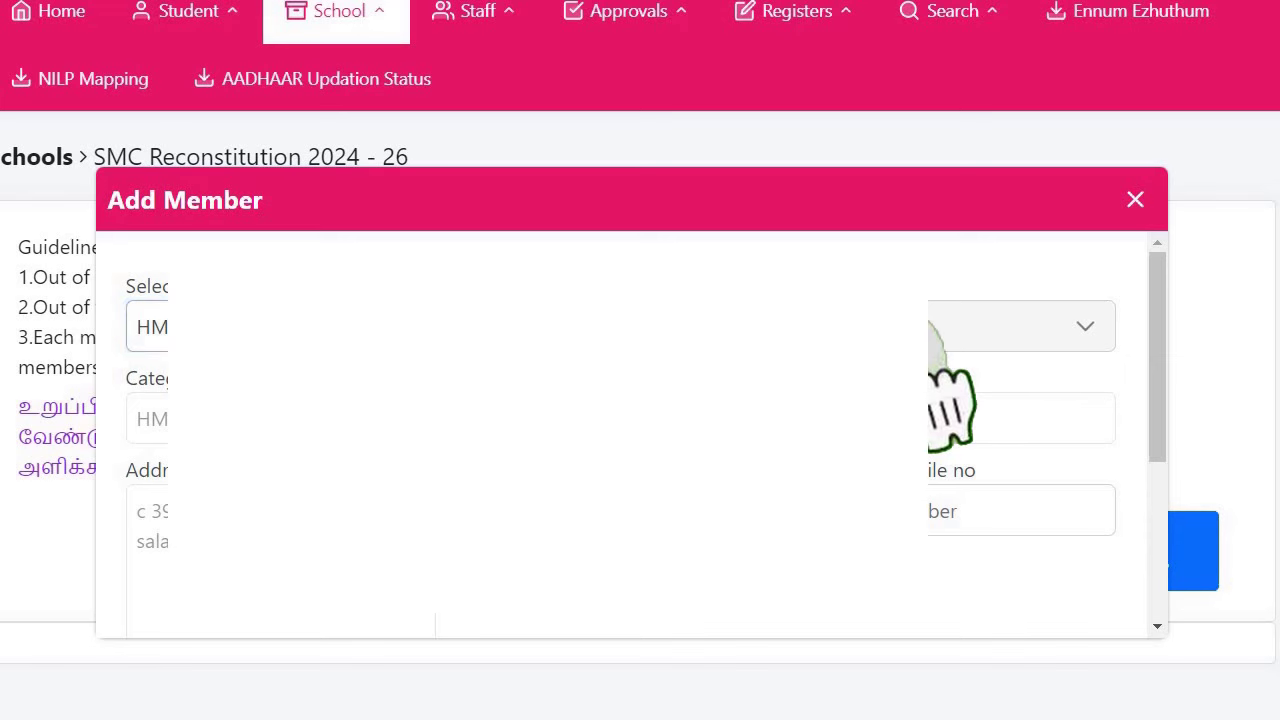
# - Start another new member entry and choose Parent Members as the member category
pyautogui.click(1115, 545)
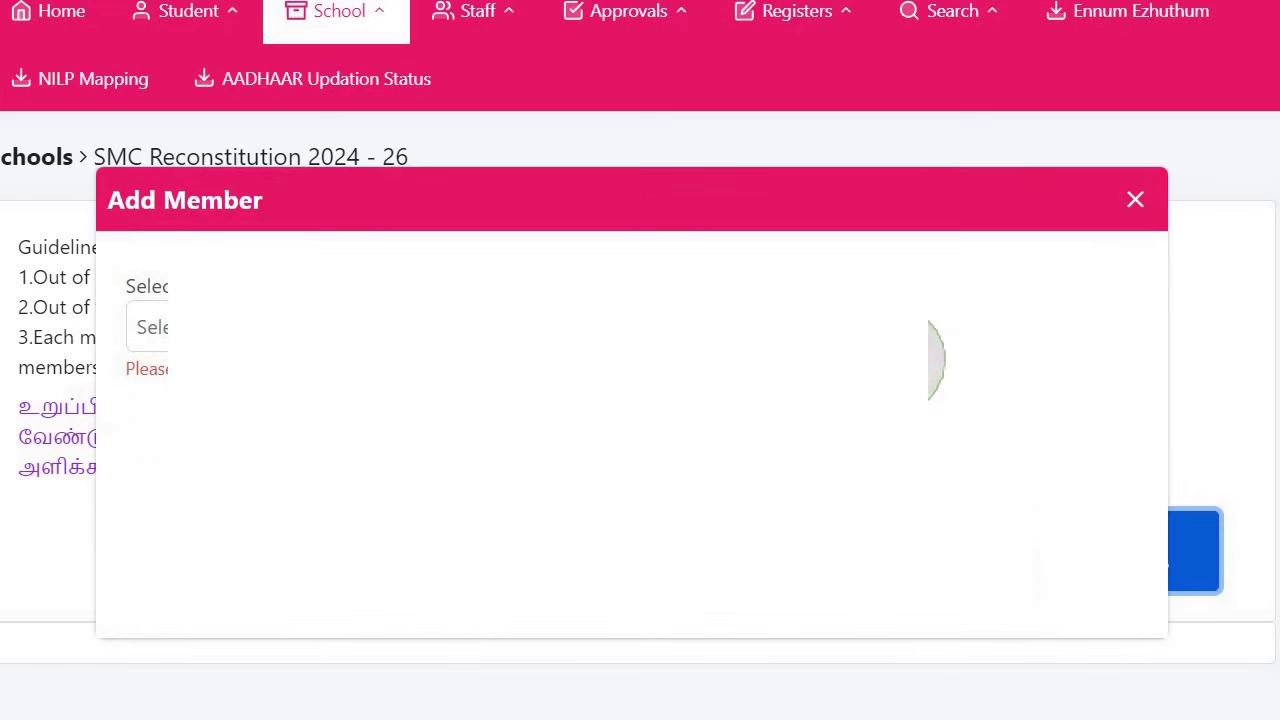
pyautogui.click(230, 327)
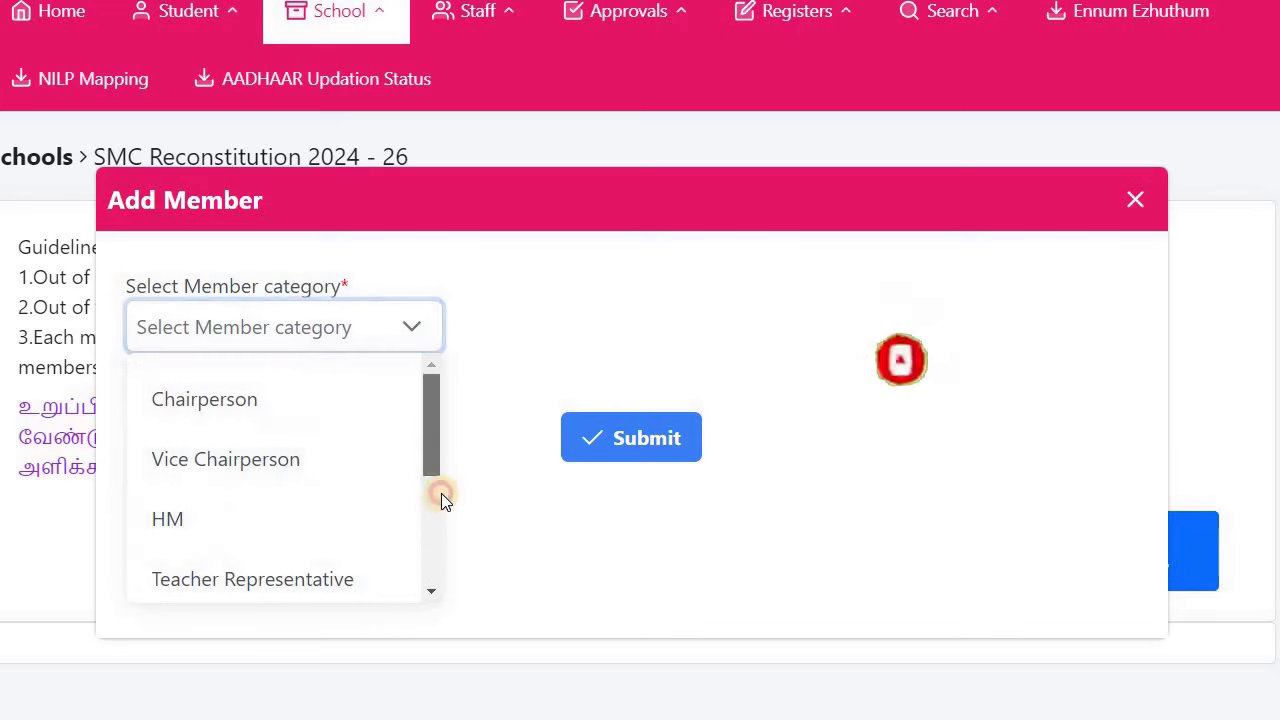
pyautogui.scroll(-2, 441, 494)
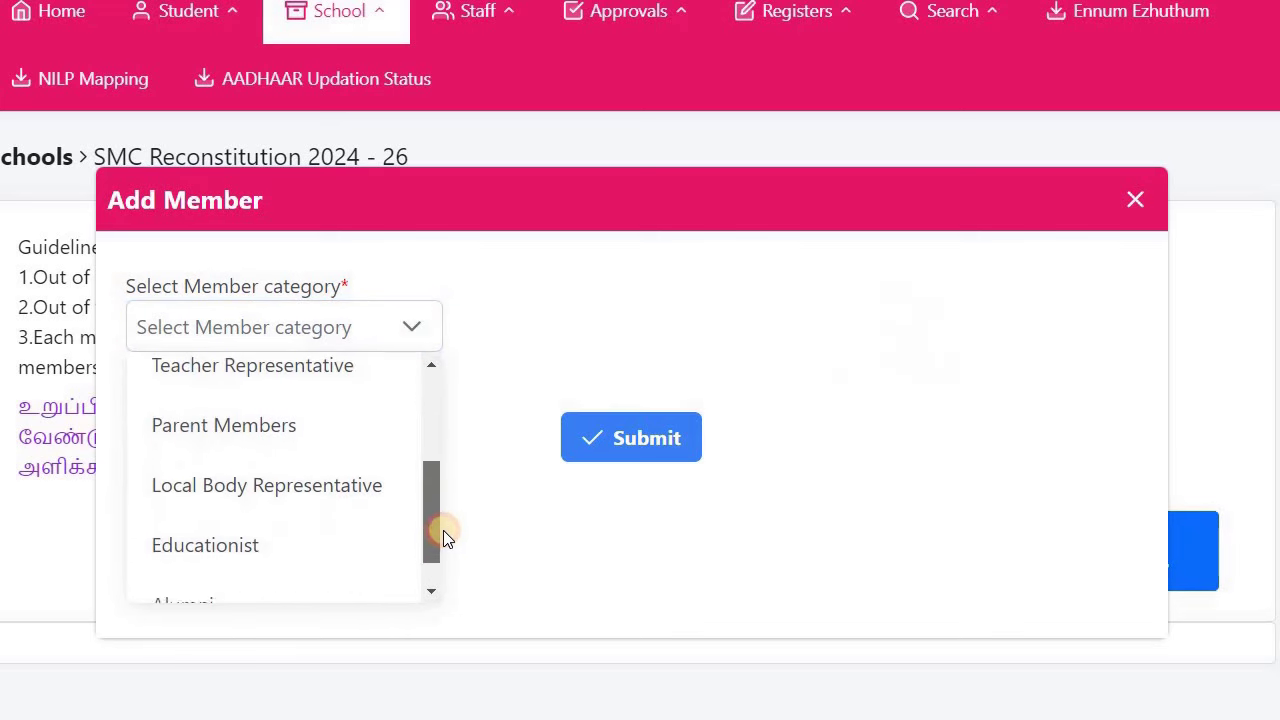
pyautogui.click(249, 412)
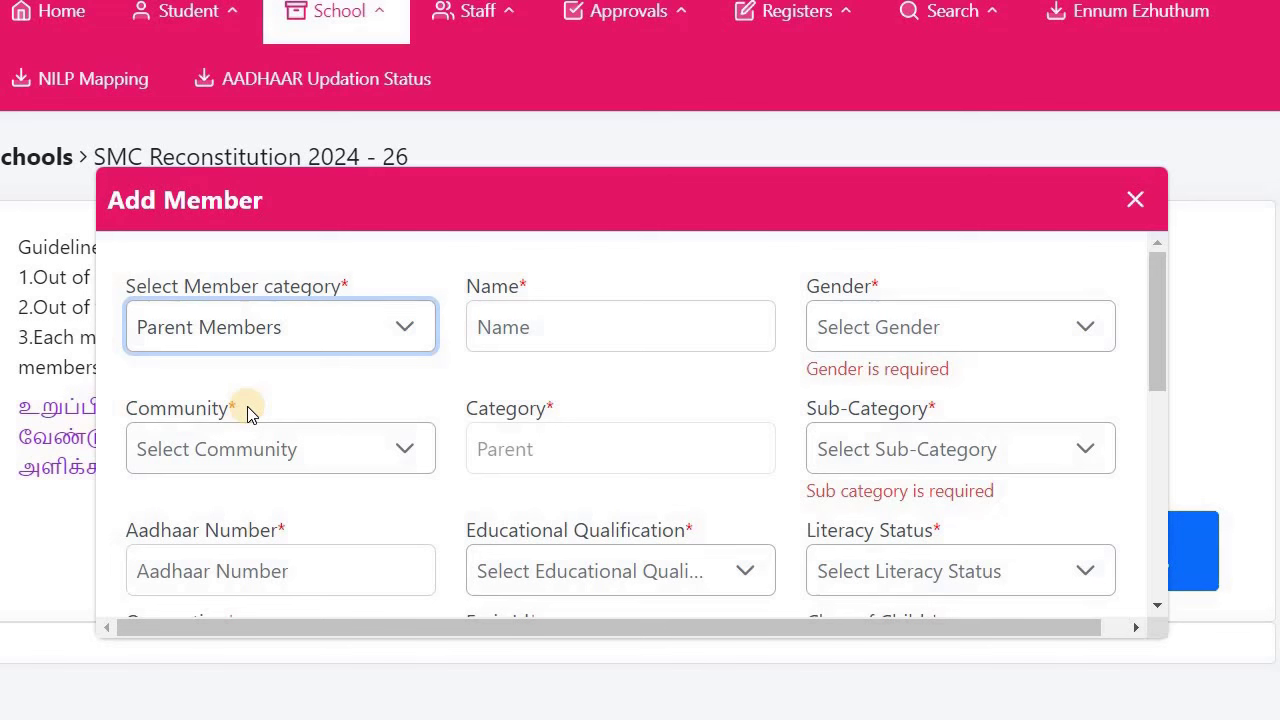
# - Review the Parent Members form through the child, address, contact and photograph fields, and try to submit it
pyautogui.moveTo(1153, 336); pyautogui.dragTo(1110, 390)
pyautogui.scroll(-2, 1107, 362)
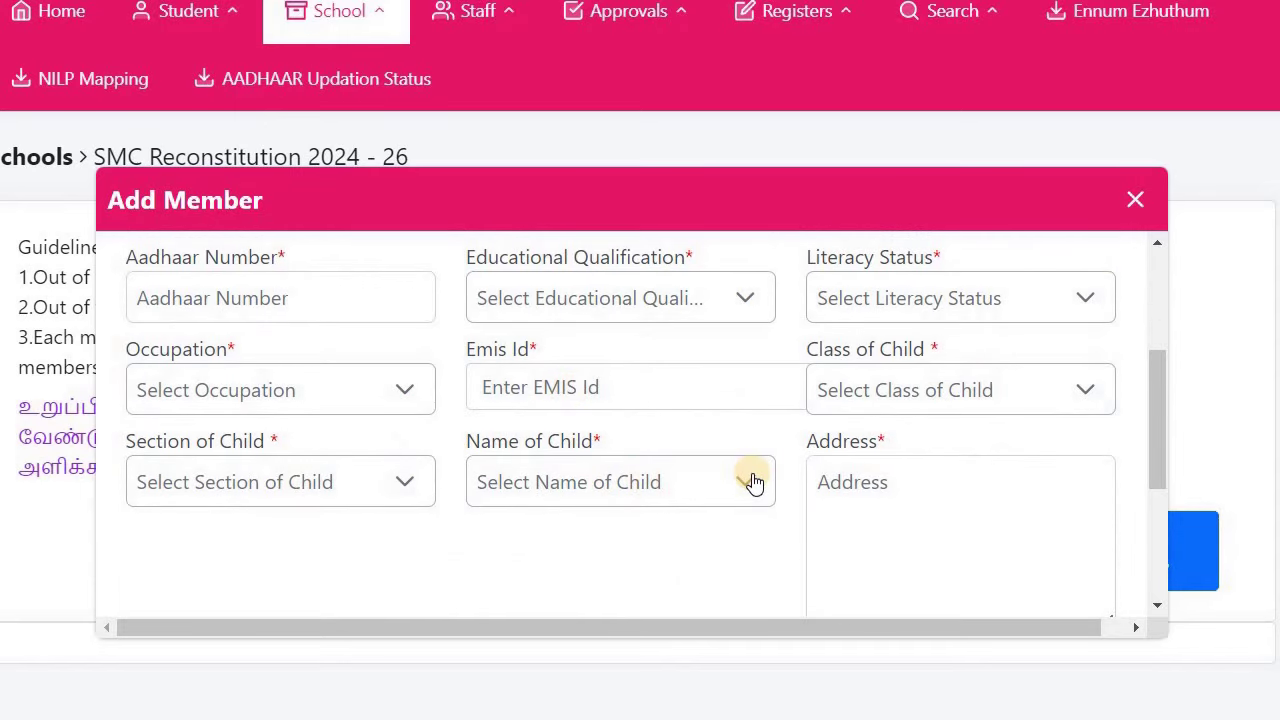
pyautogui.click(1158, 487)
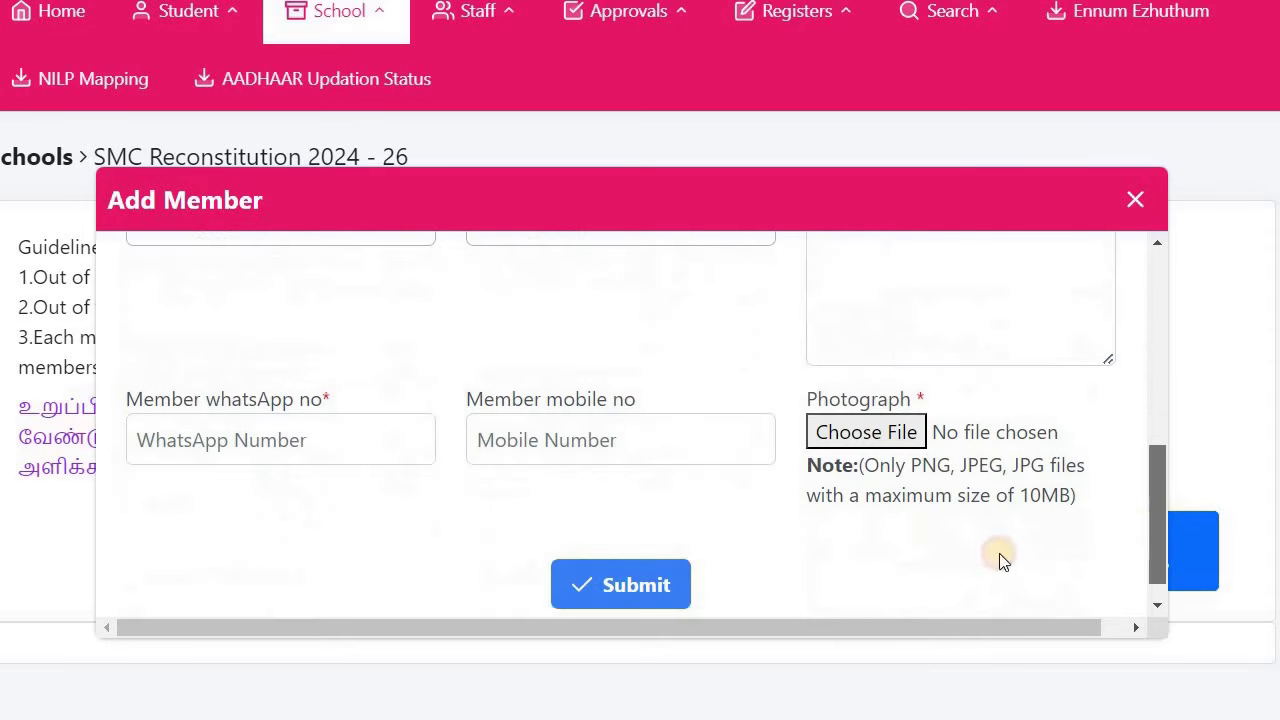
pyautogui.click(668, 578)
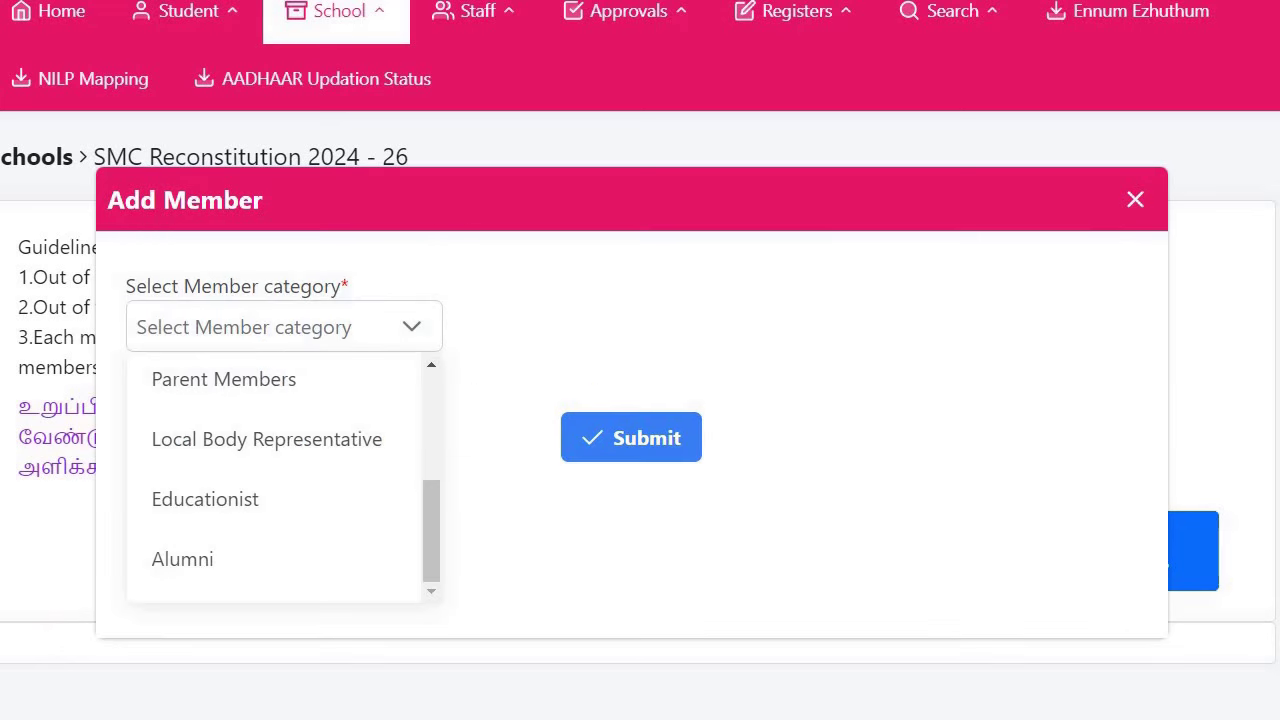
# - Choose Local Body Representative as the member category and review the fields of its form
pyautogui.click(311, 449)
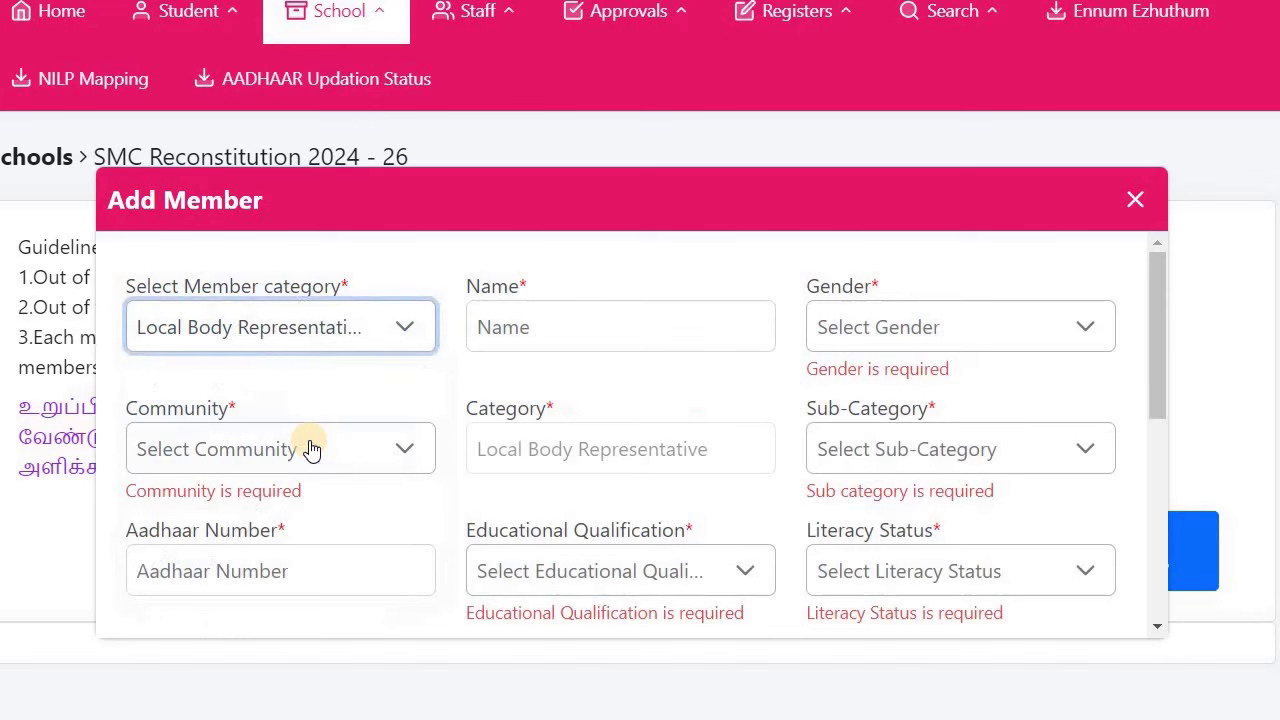
pyautogui.moveTo(1157, 371); pyautogui.dragTo(1150, 431)
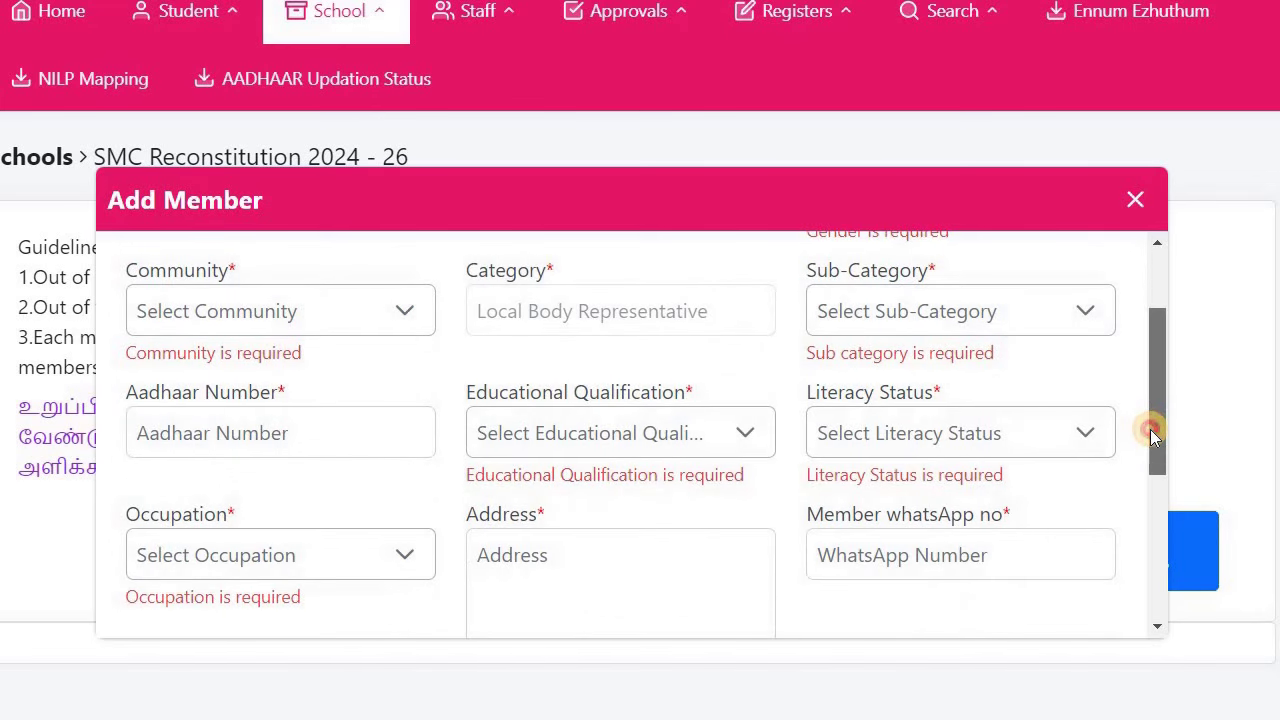
pyautogui.scroll(-1, 1147, 461)
pyautogui.scroll(3, 1170, 392)
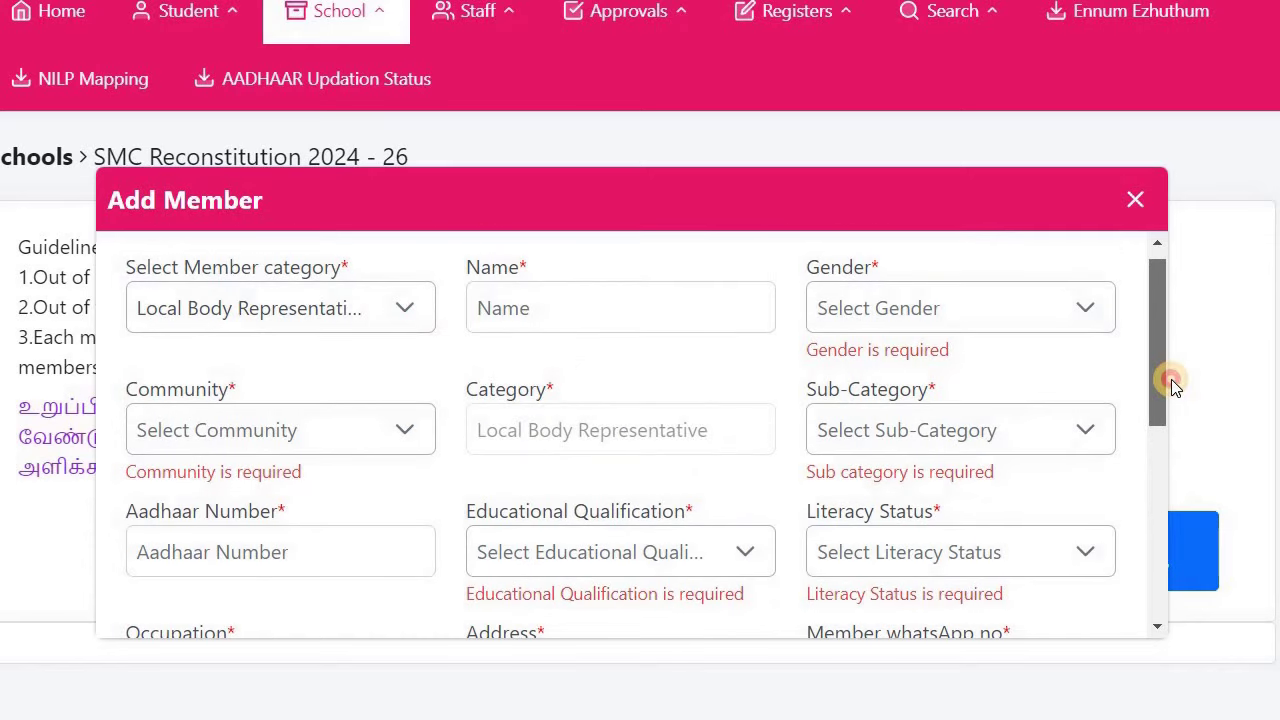
pyautogui.scroll(-1, 1170, 400)
pyautogui.scroll(-1, 1171, 411)
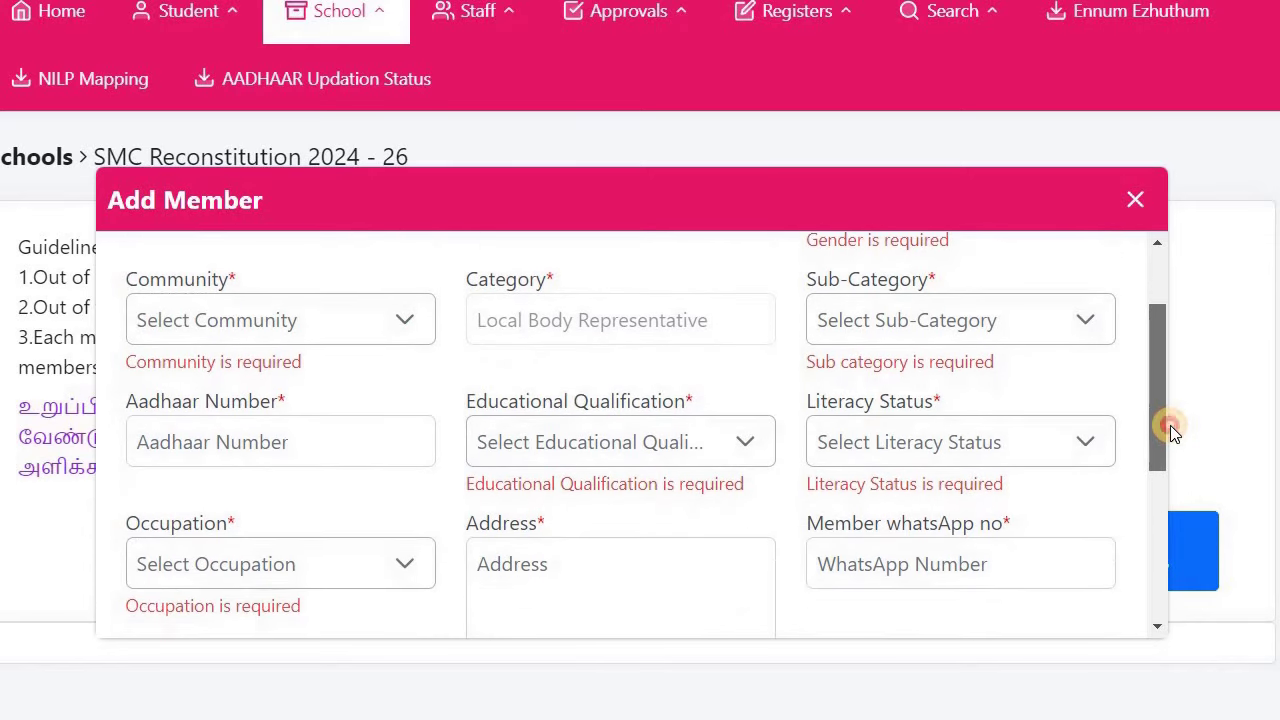
# - Review the remaining Local Body Representative fields down to the mobile number and photograph, and close the form without submitting
pyautogui.moveTo(1170, 425); pyautogui.dragTo(1167, 599)
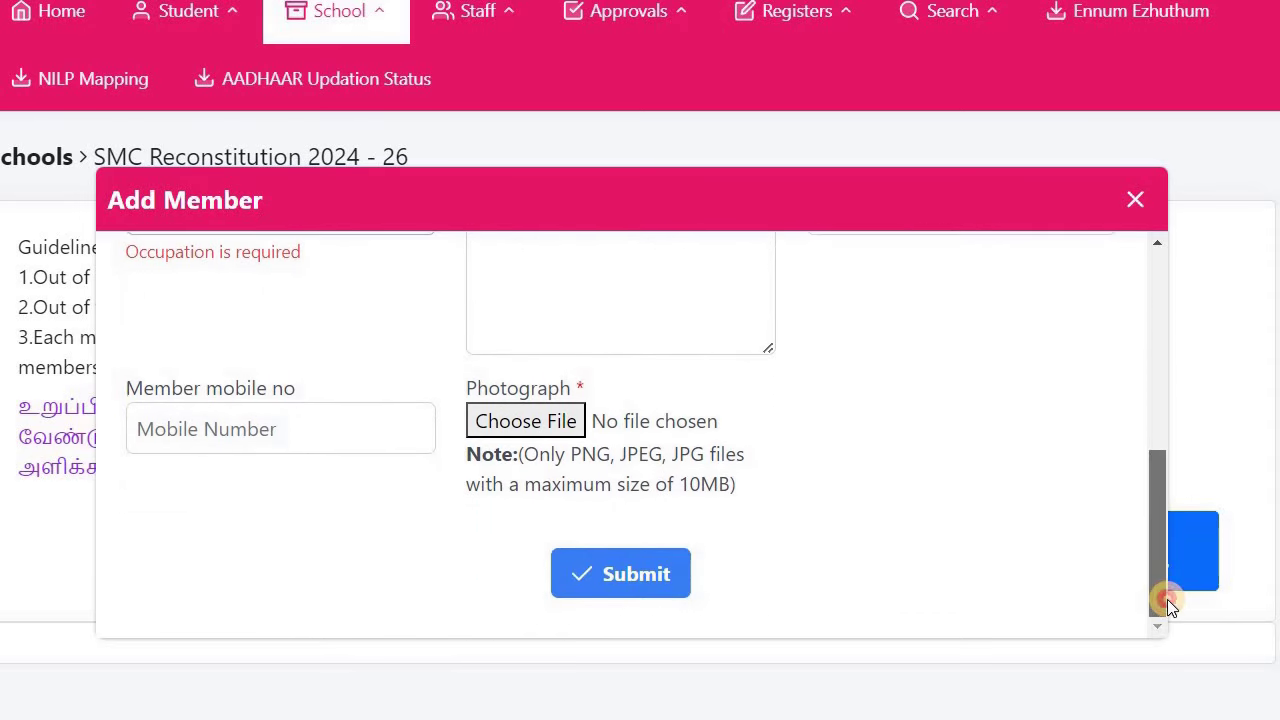
pyautogui.click(1135, 199)
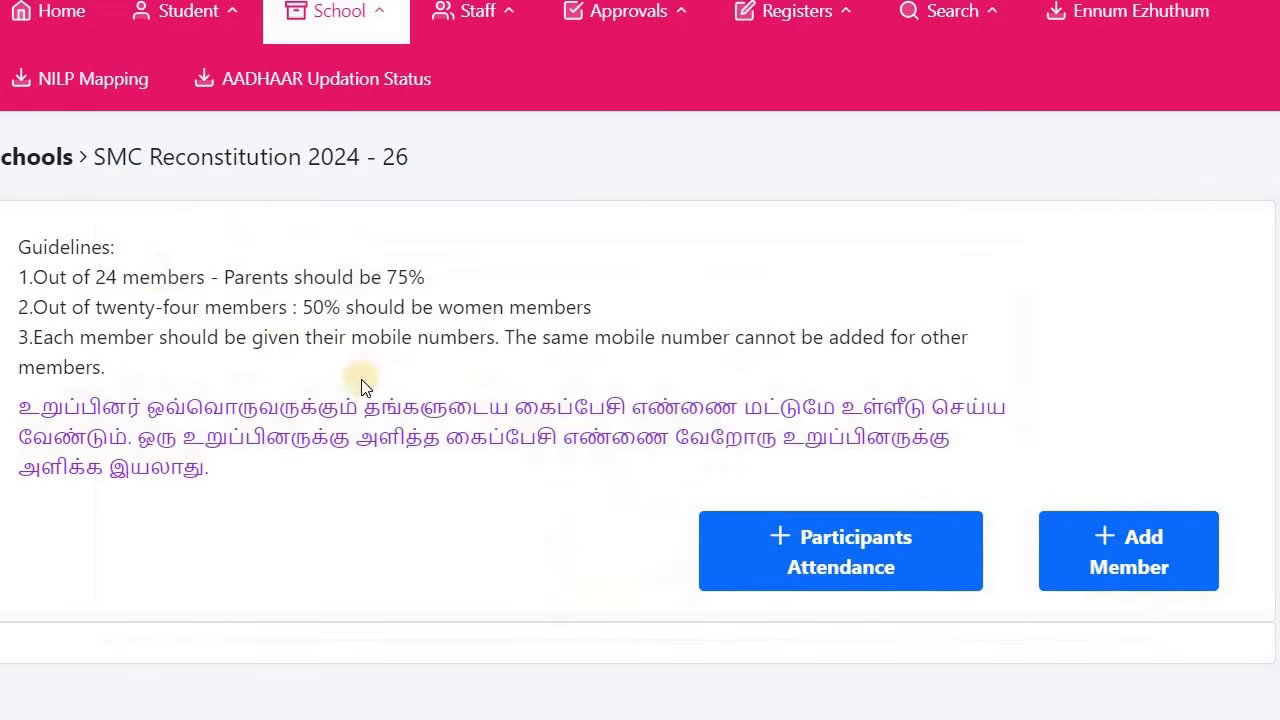
# - Start a new member entry with Educationist as the member category, review its fields, and close the form without submitting
pyautogui.click(1157, 563)
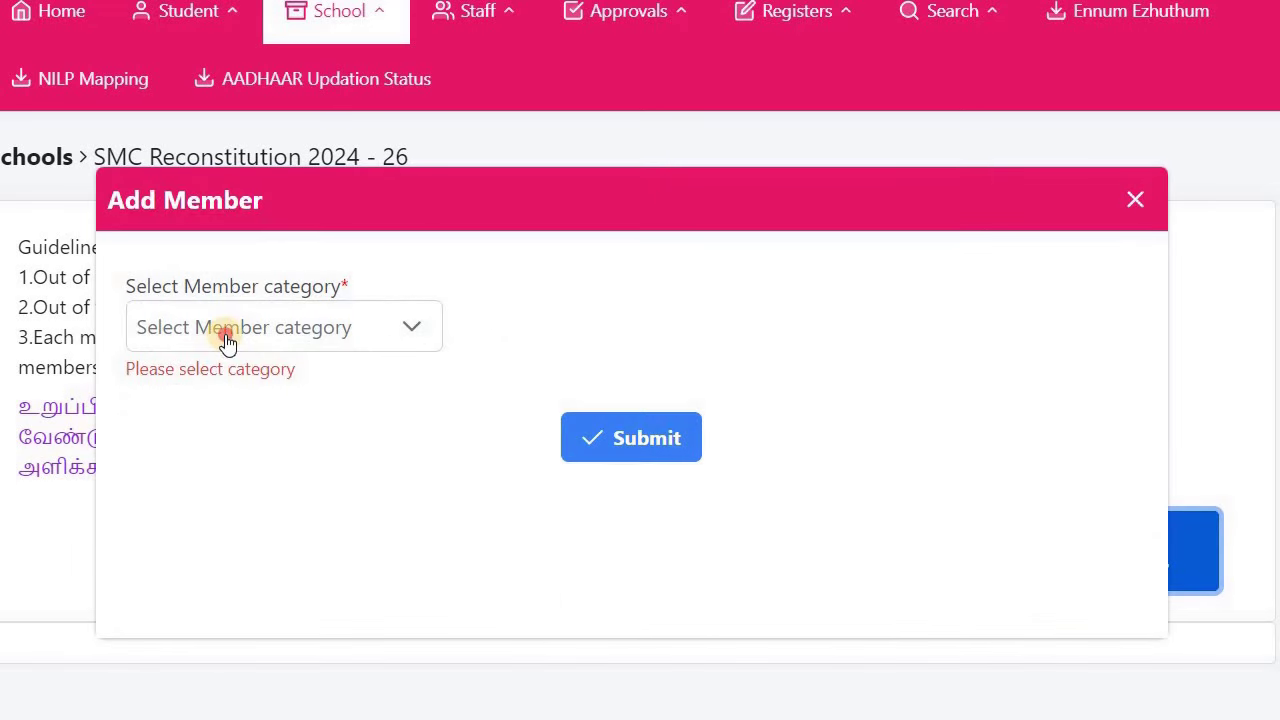
pyautogui.click(228, 340)
pyautogui.moveTo(421, 449); pyautogui.dragTo(440, 580)
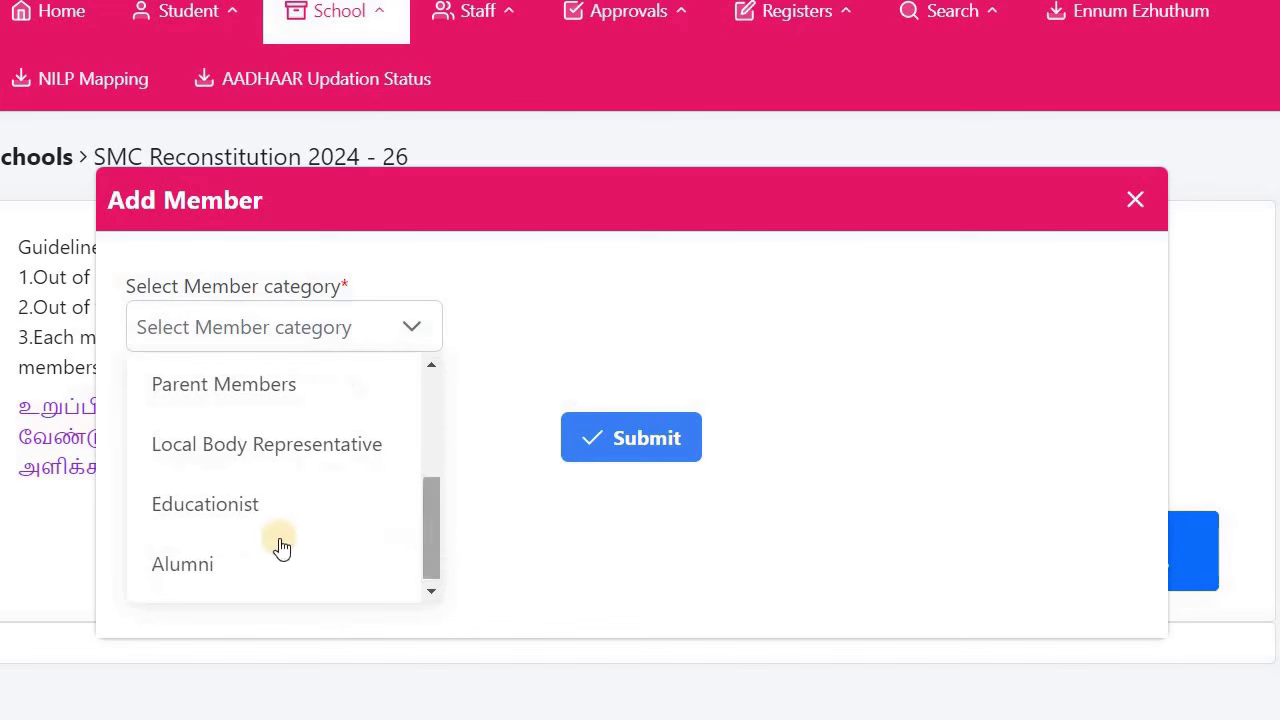
pyautogui.click(266, 503)
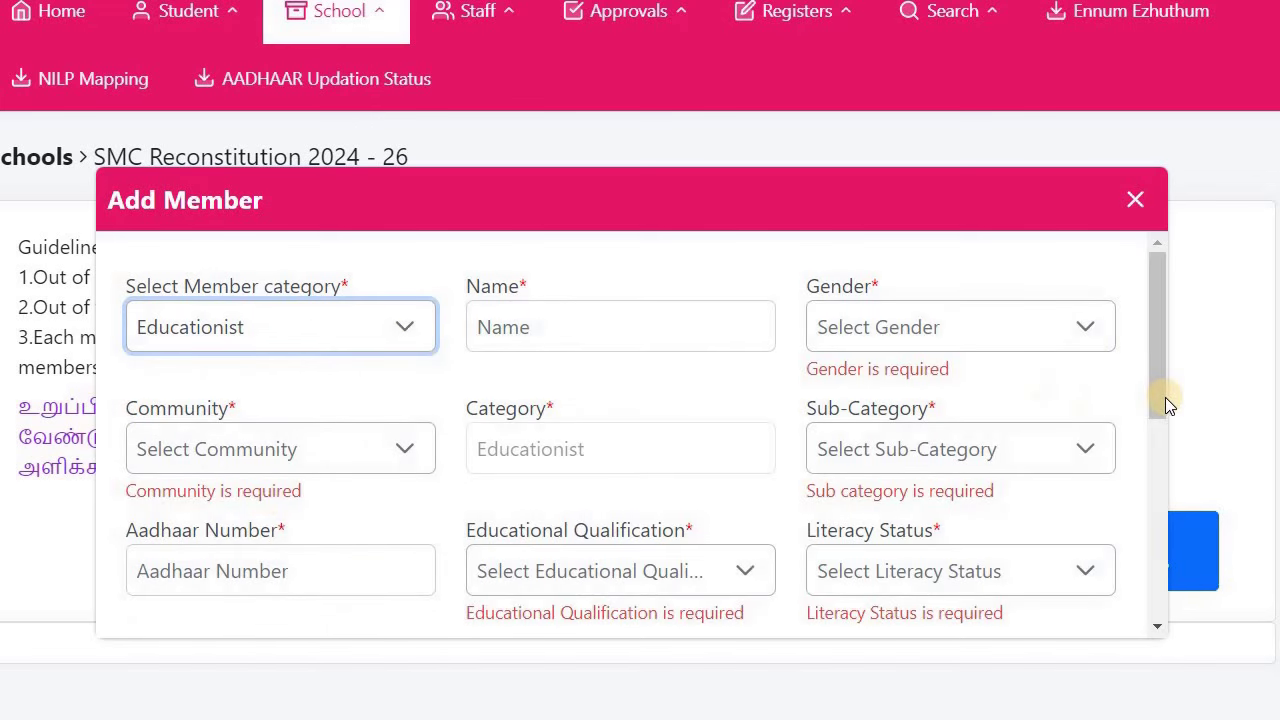
pyautogui.moveTo(1150, 374); pyautogui.dragTo(1193, 352)
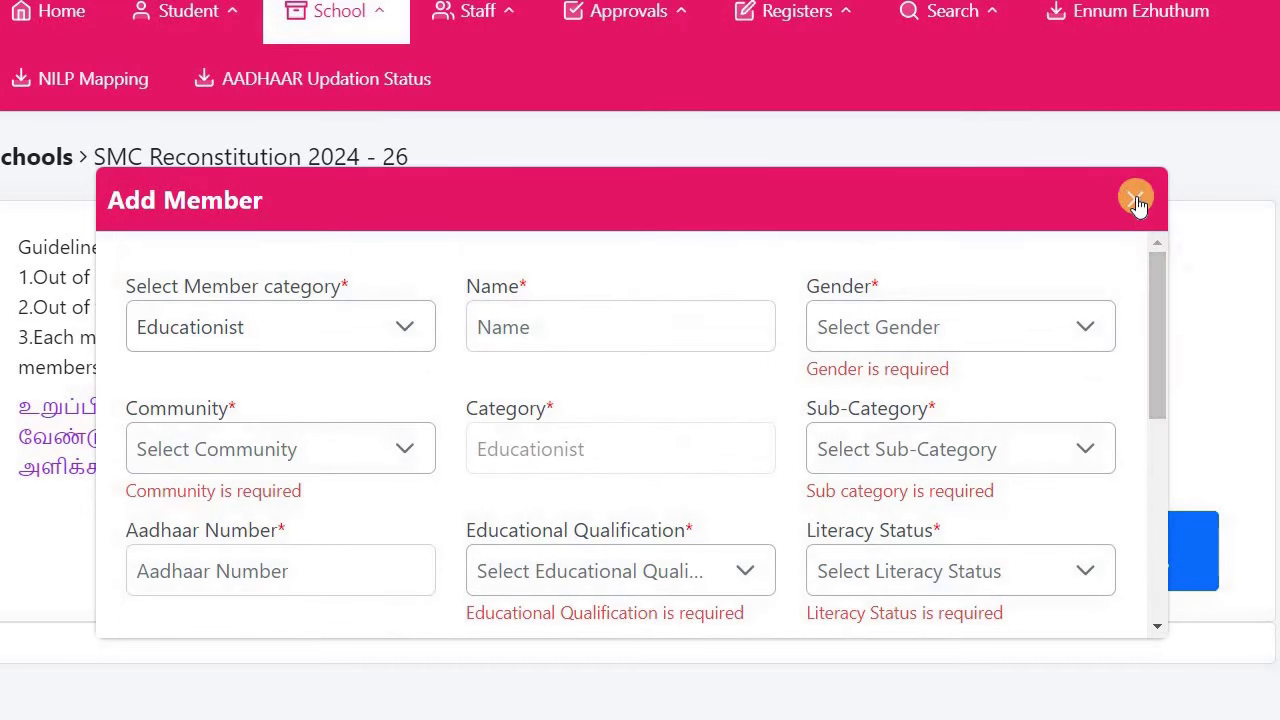
pyautogui.click(1135, 200)
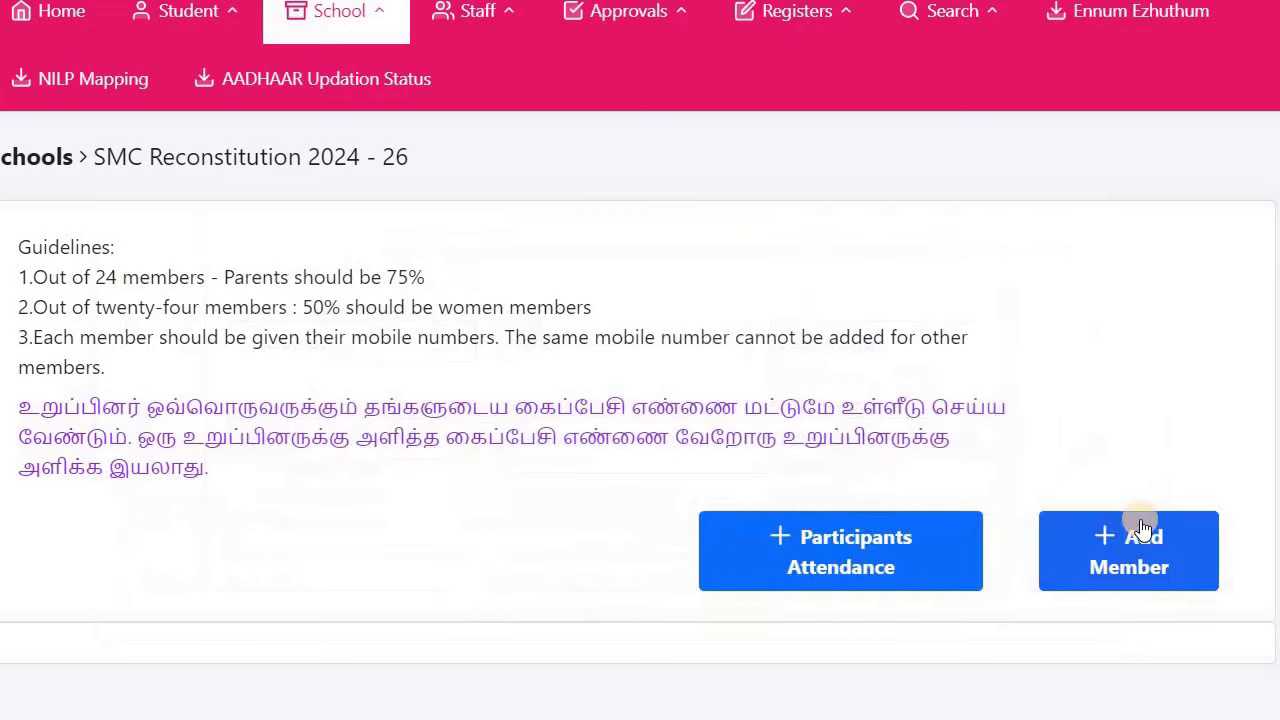
# - Start a new member entry with Alumni as the member category, review its fields through the address, and close the form
pyautogui.click(1143, 531)
pyautogui.click(274, 345)
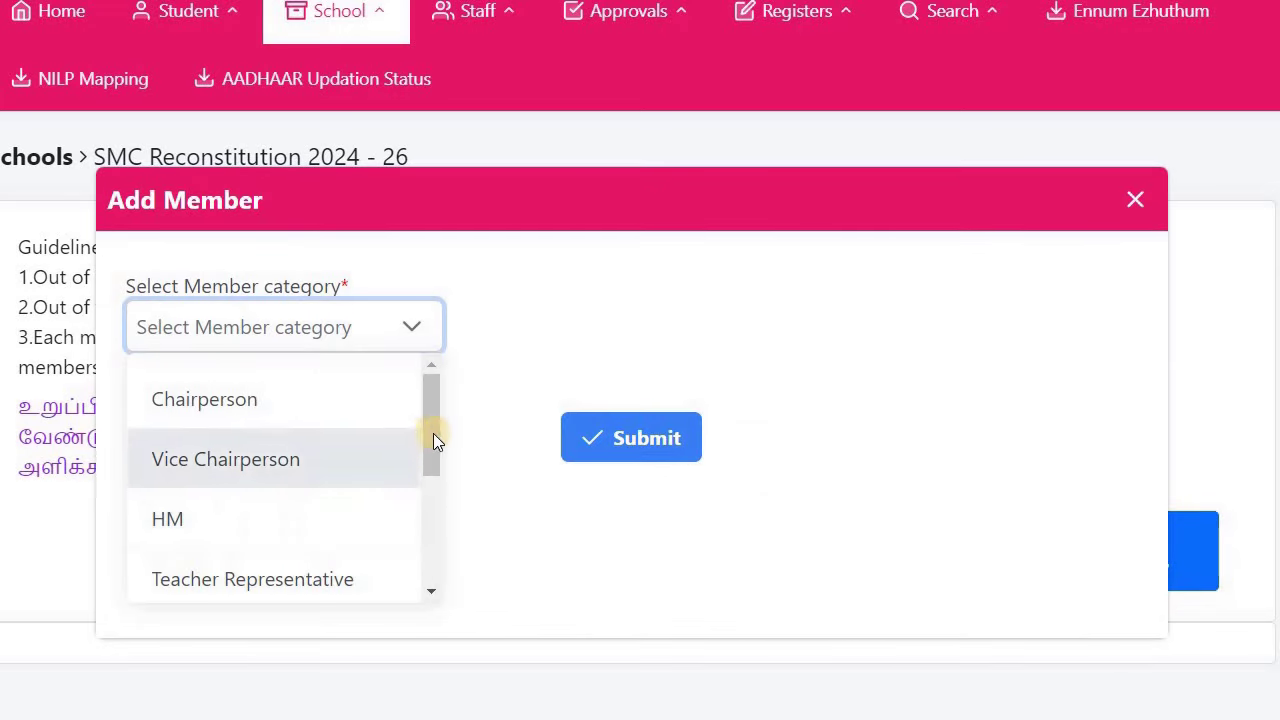
pyautogui.moveTo(434, 437); pyautogui.dragTo(457, 577)
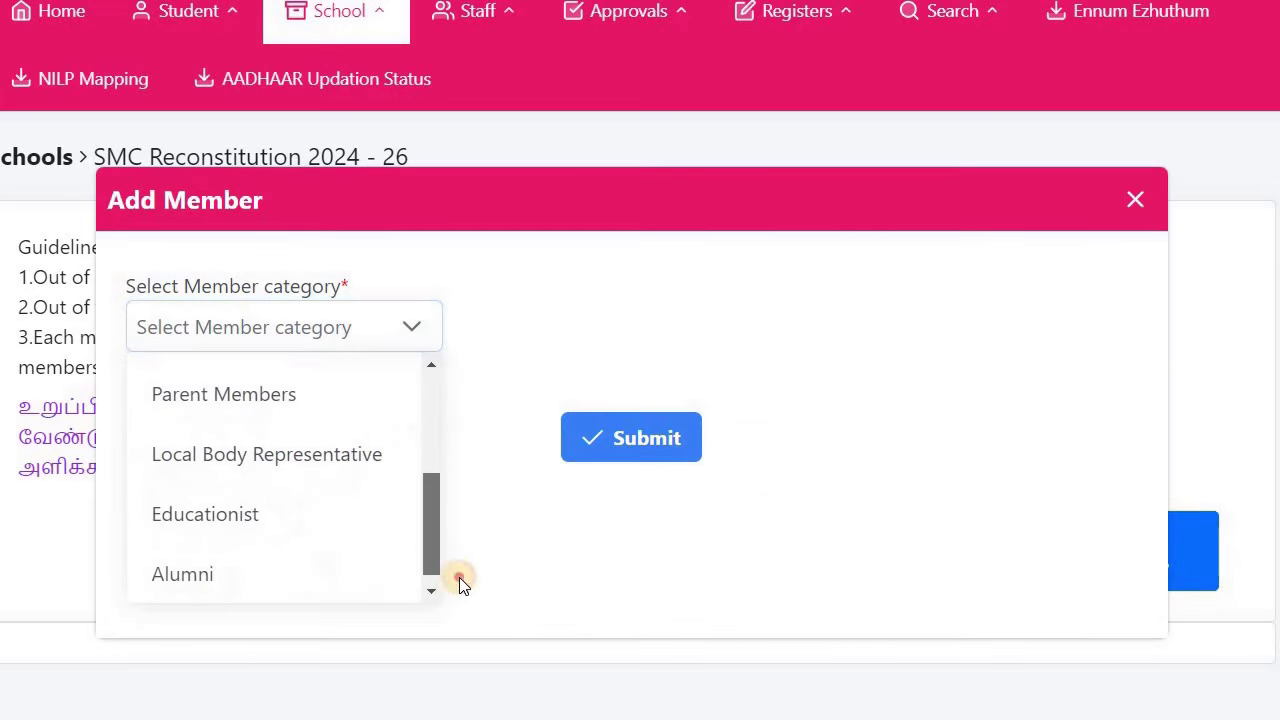
pyautogui.click(297, 570)
pyautogui.moveTo(1152, 422); pyautogui.dragTo(1153, 450)
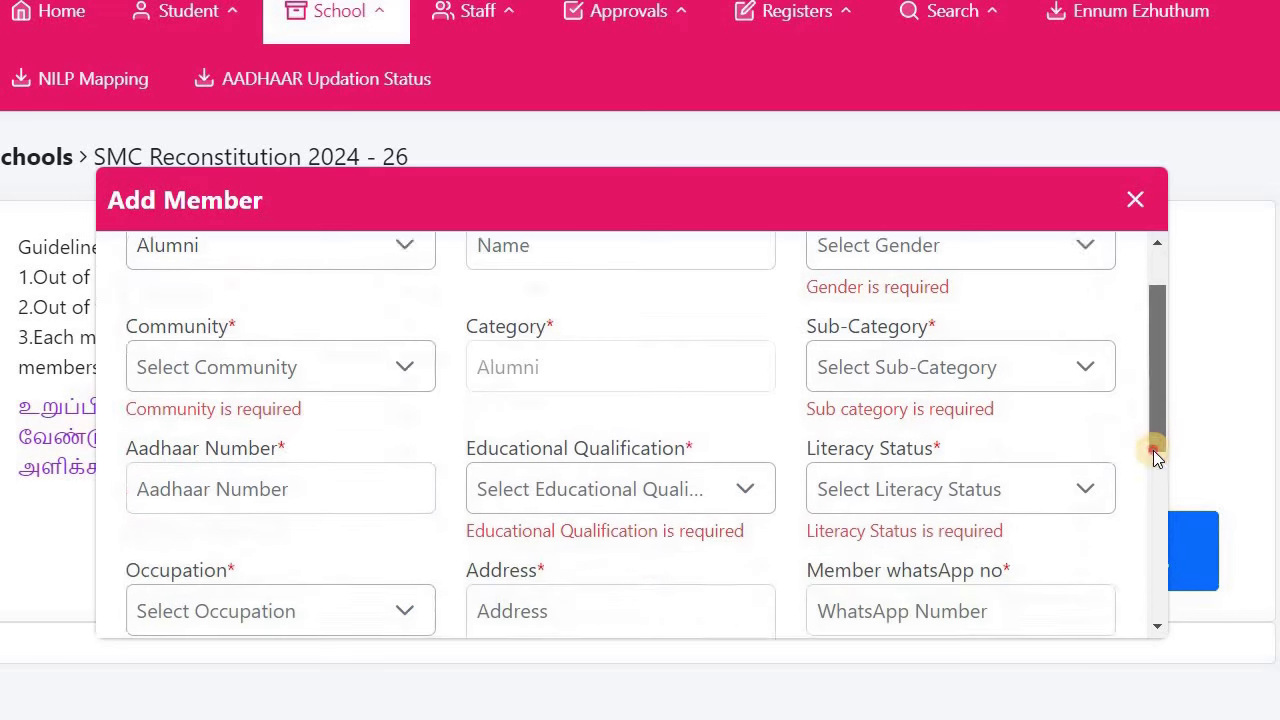
pyautogui.scroll(-1, 1153, 450)
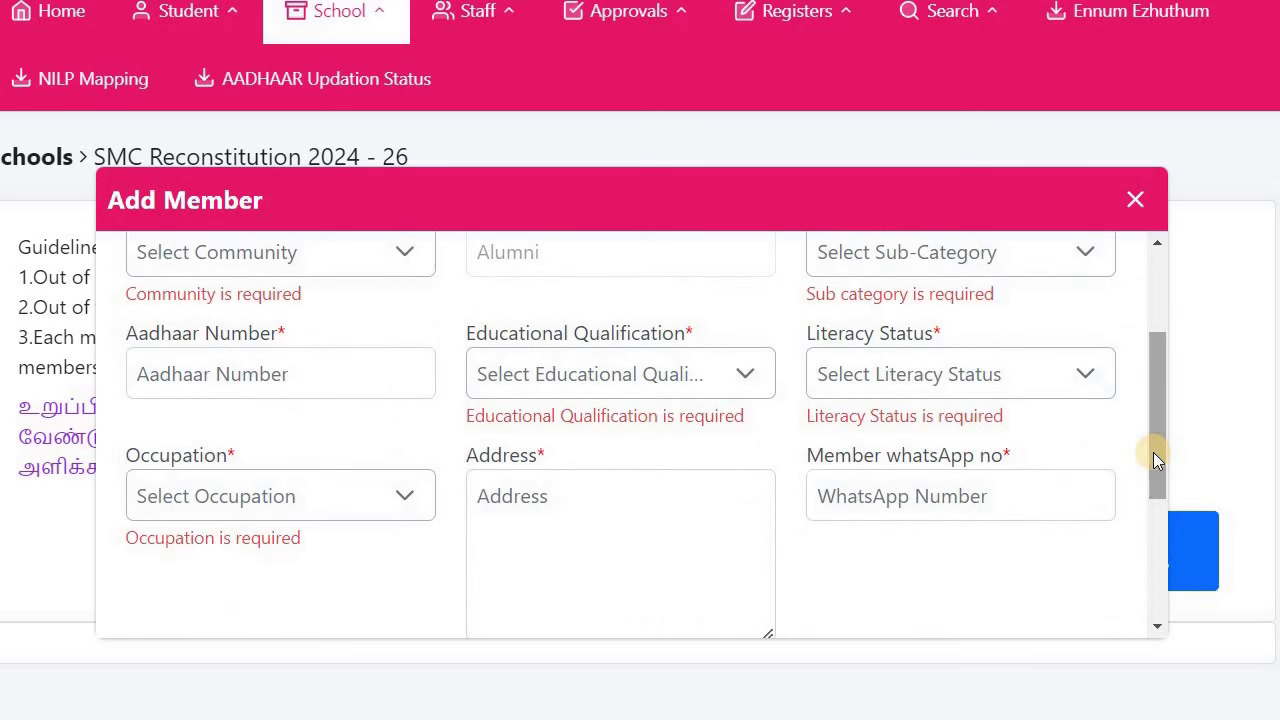
pyautogui.click(598, 497)
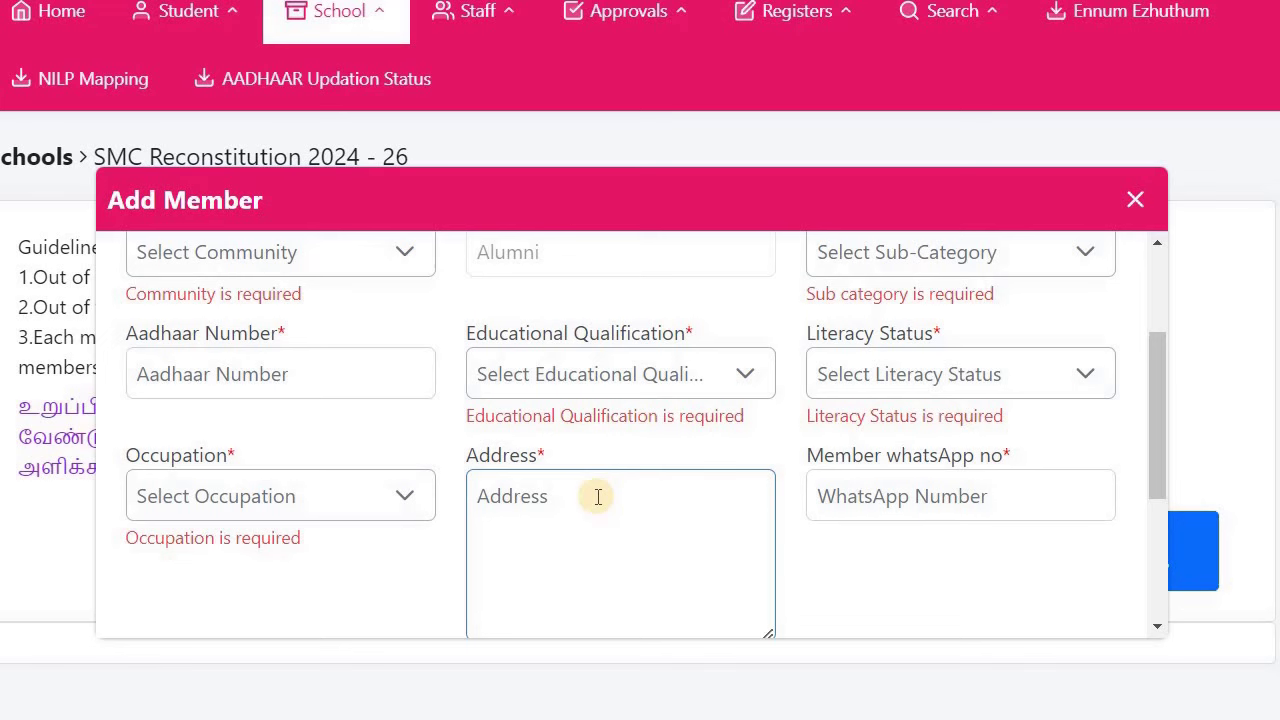
pyautogui.click(1136, 198)
# - Start another new member entry and bring up the last choices for the member category
pyautogui.click(1089, 525)
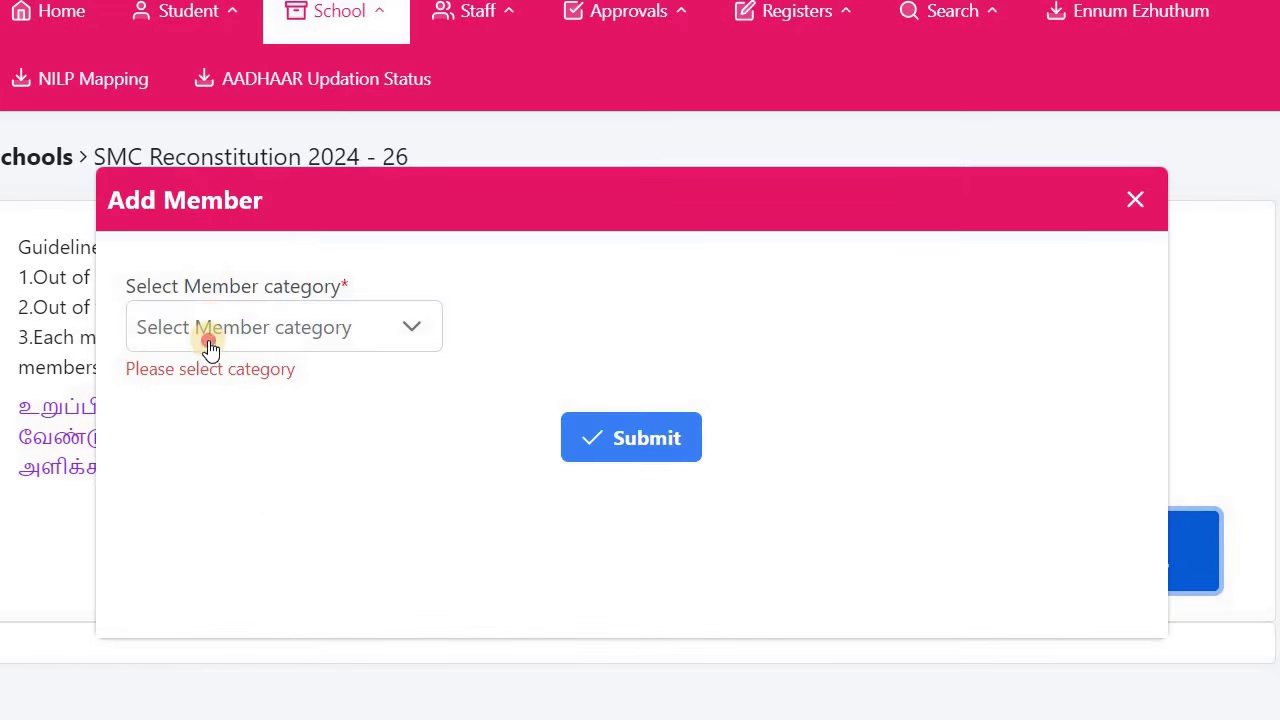
pyautogui.click(206, 338)
pyautogui.click(423, 549)
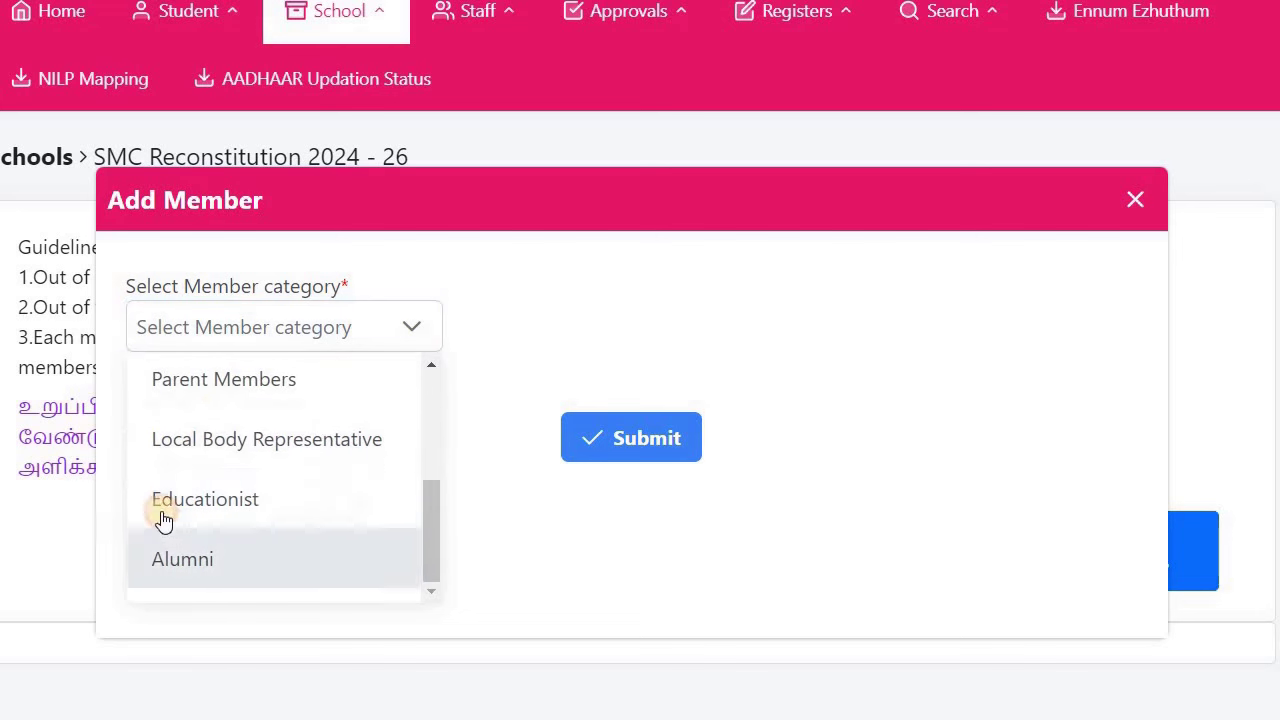